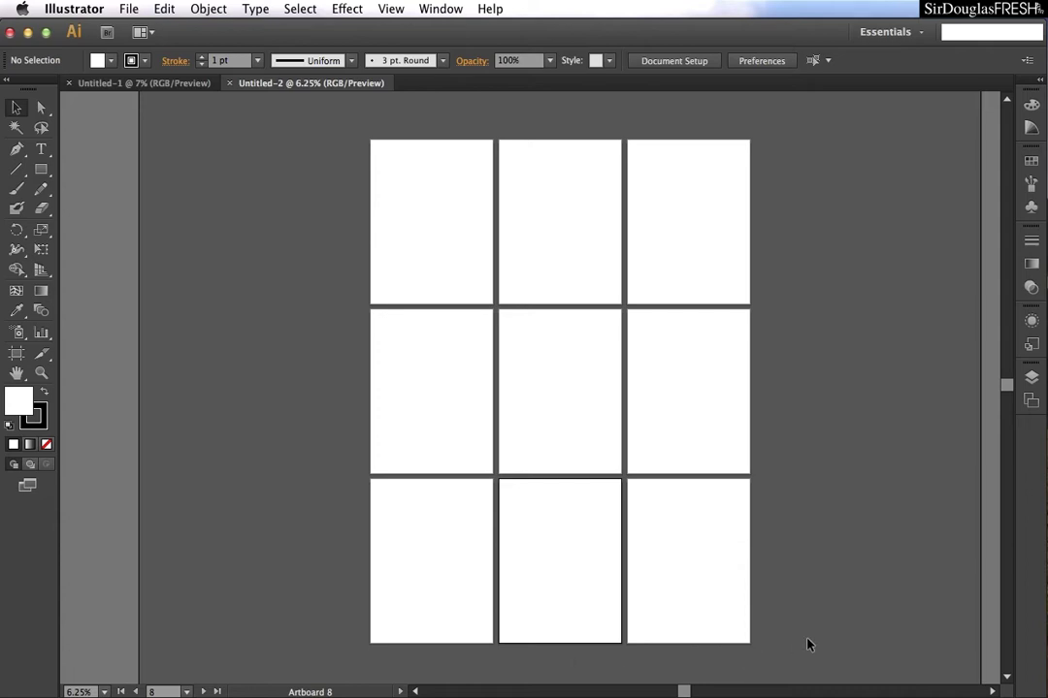
Switch the workspace to Typography, then back to Essentials.
drag(686, 691, 732, 693)
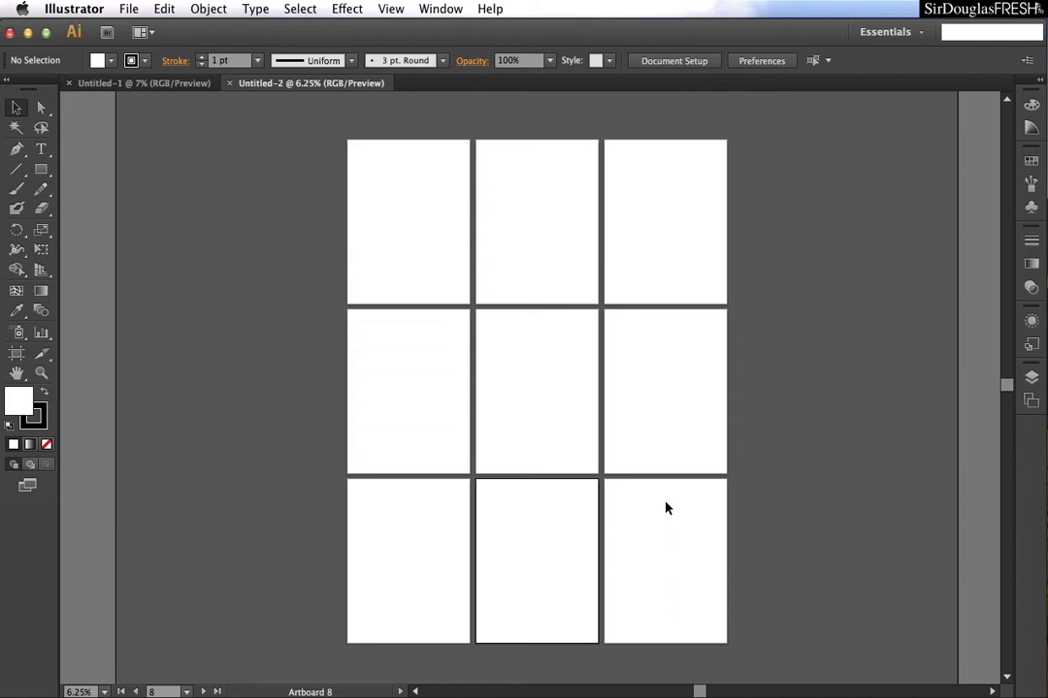
click(901, 32)
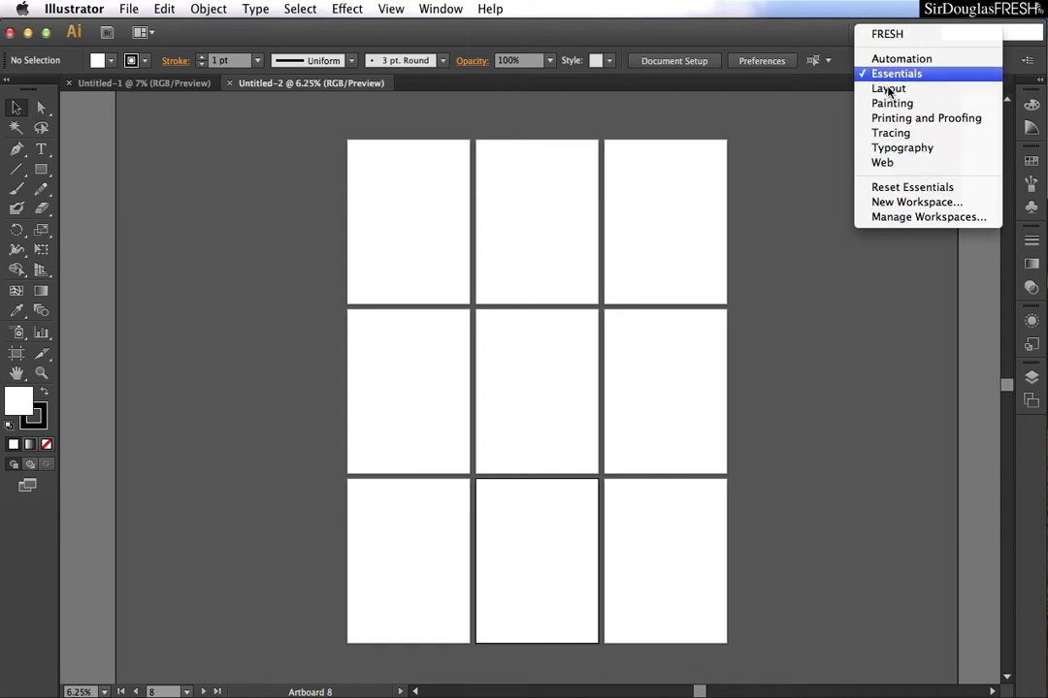
click(885, 51)
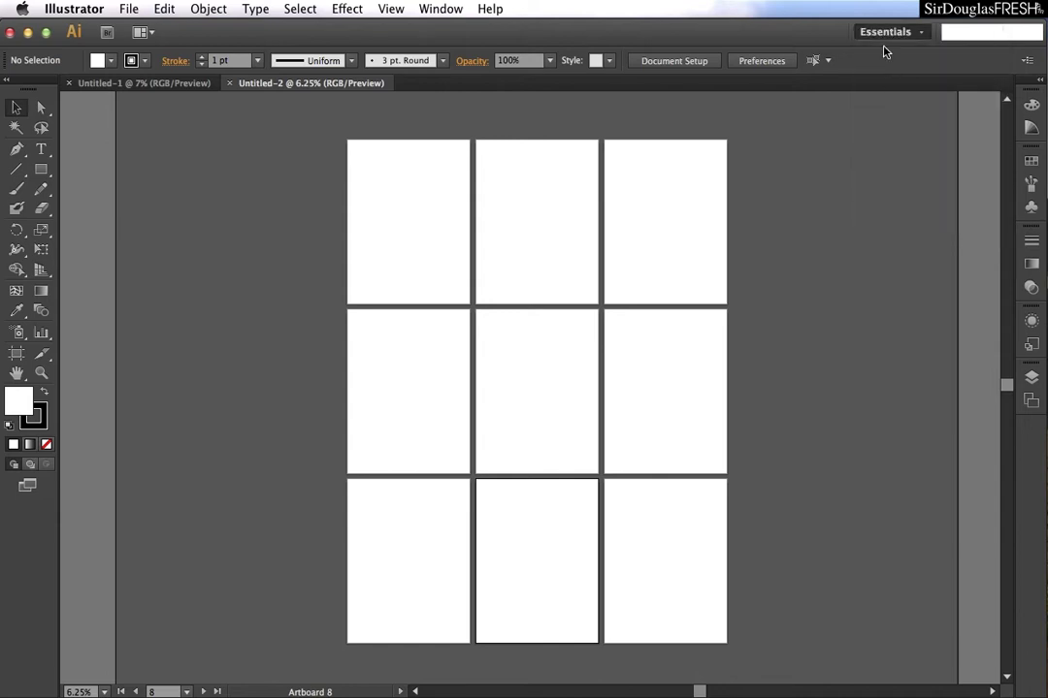
click(884, 32)
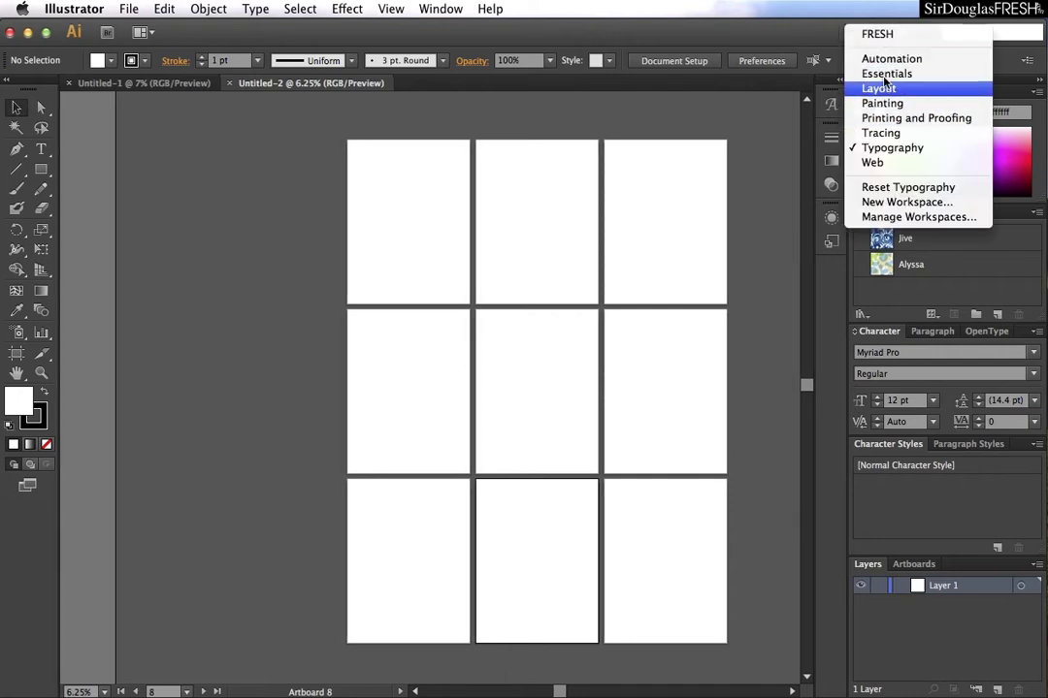
click(887, 74)
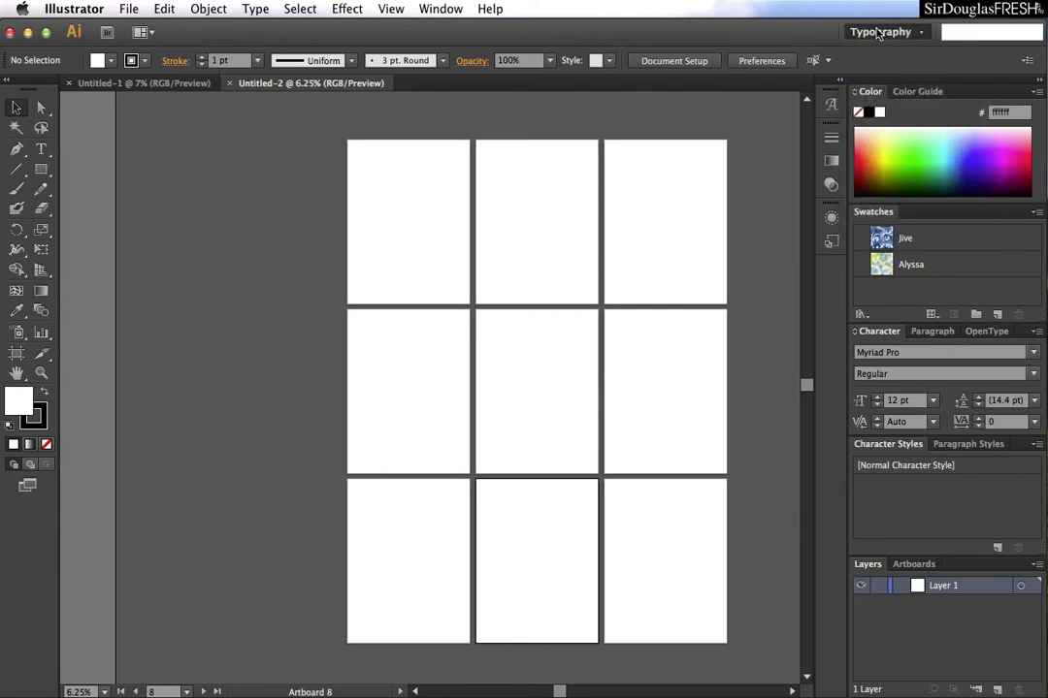
Float the Swatches, Brushes and Symbols group, reset Essentials, and reopen the workspace list.
click(876, 32)
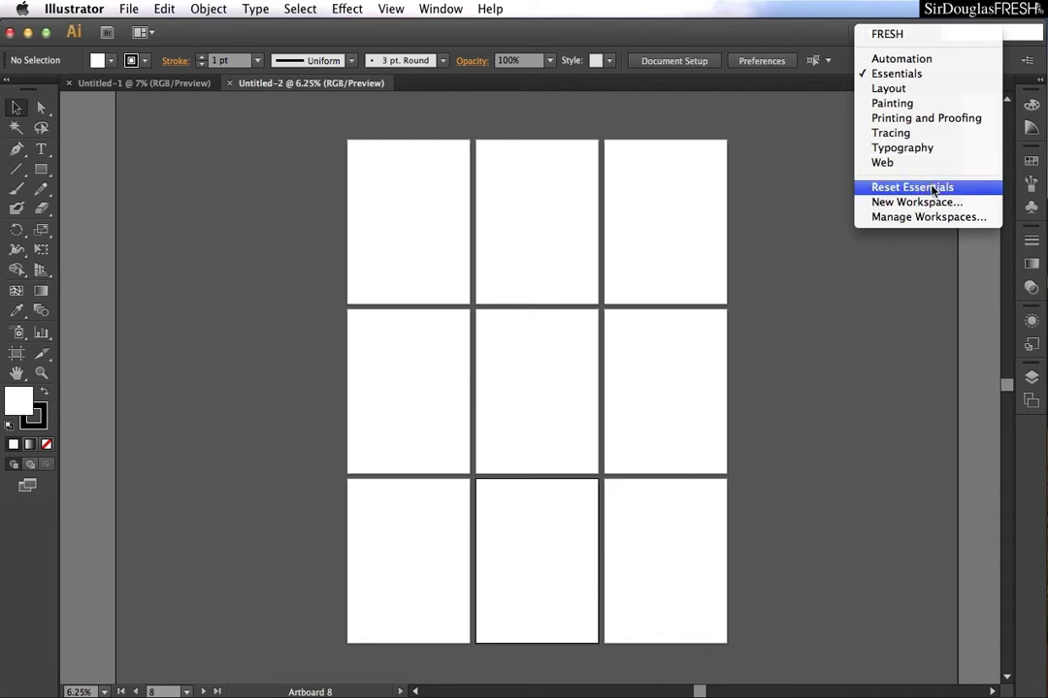
click(886, 346)
drag(1031, 155, 847, 180)
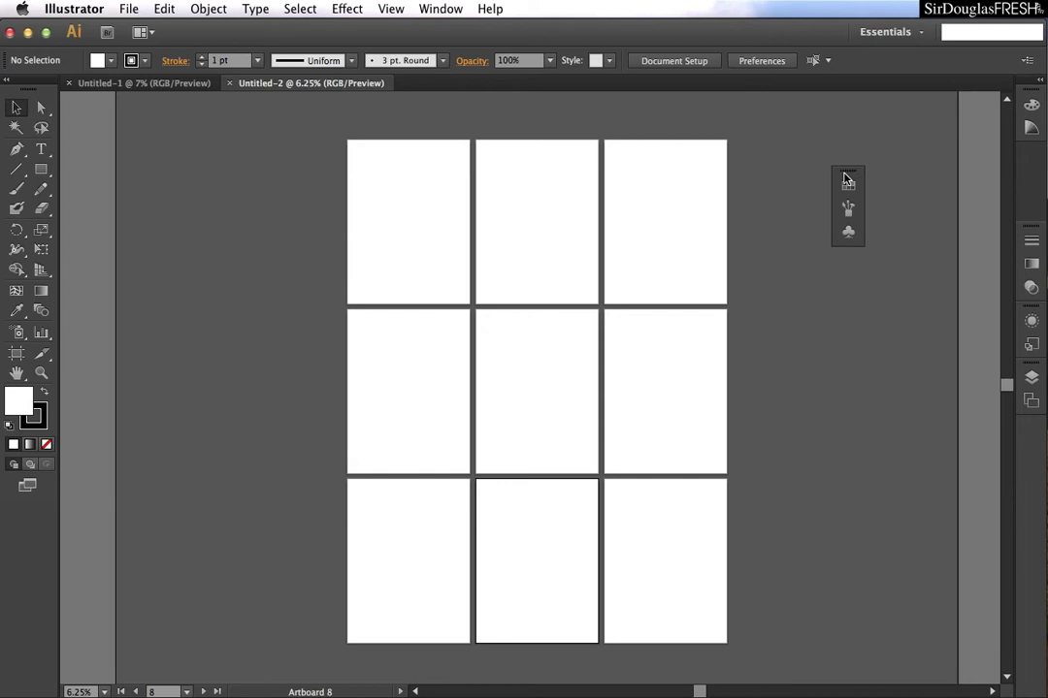
click(884, 32)
click(898, 188)
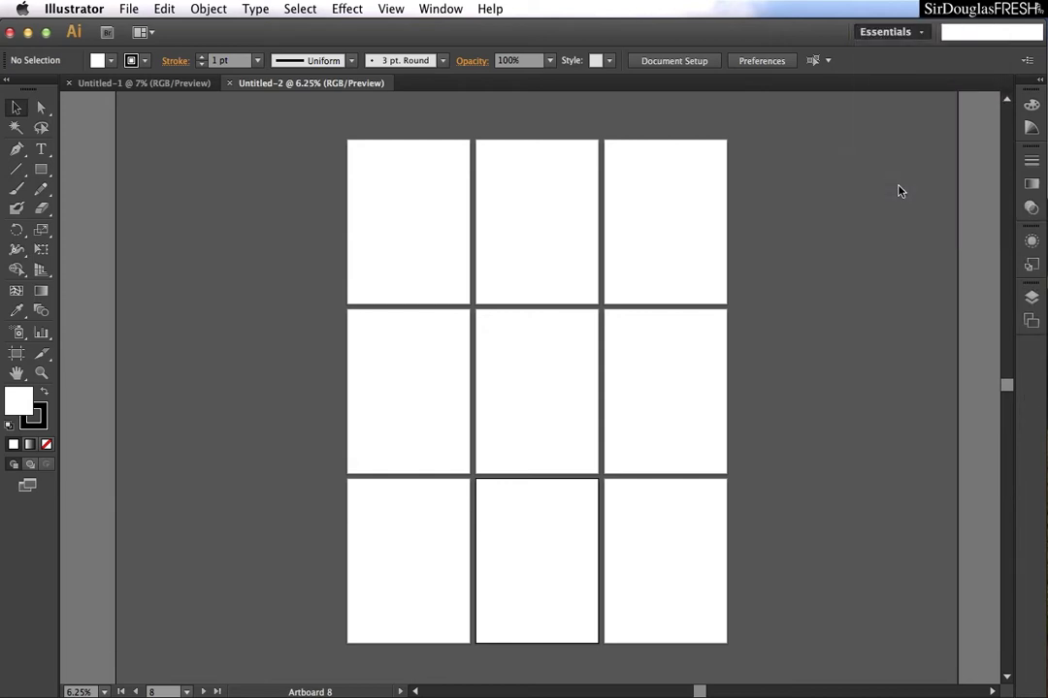
click(884, 32)
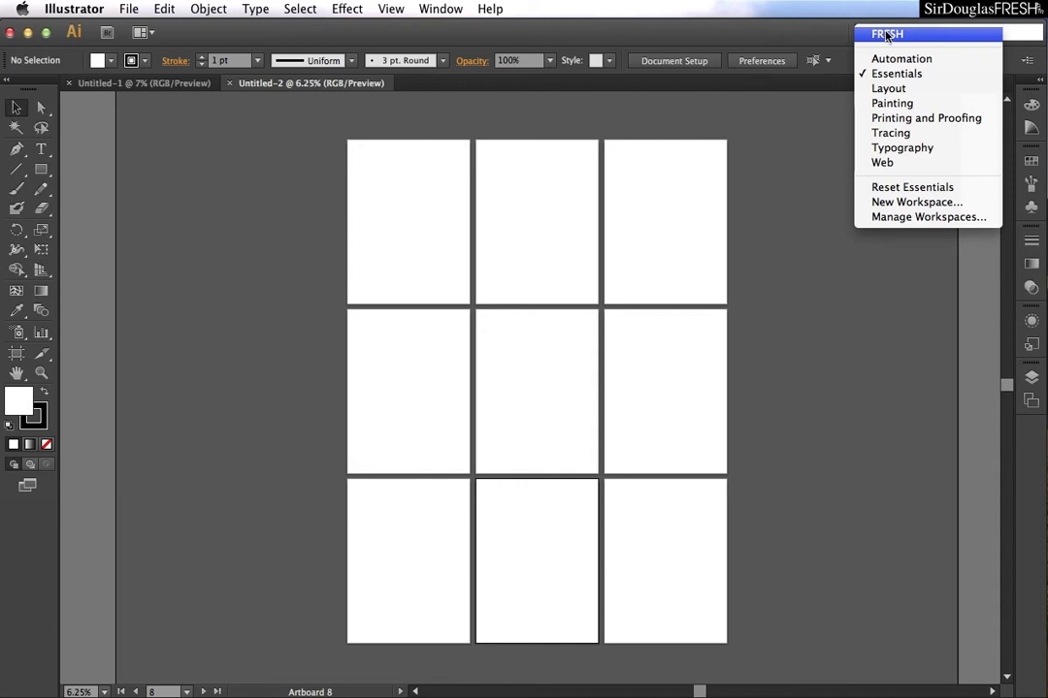
Open the New Workspace and Manage Workspaces dialogs, cancelling both without saving anything.
click(905, 211)
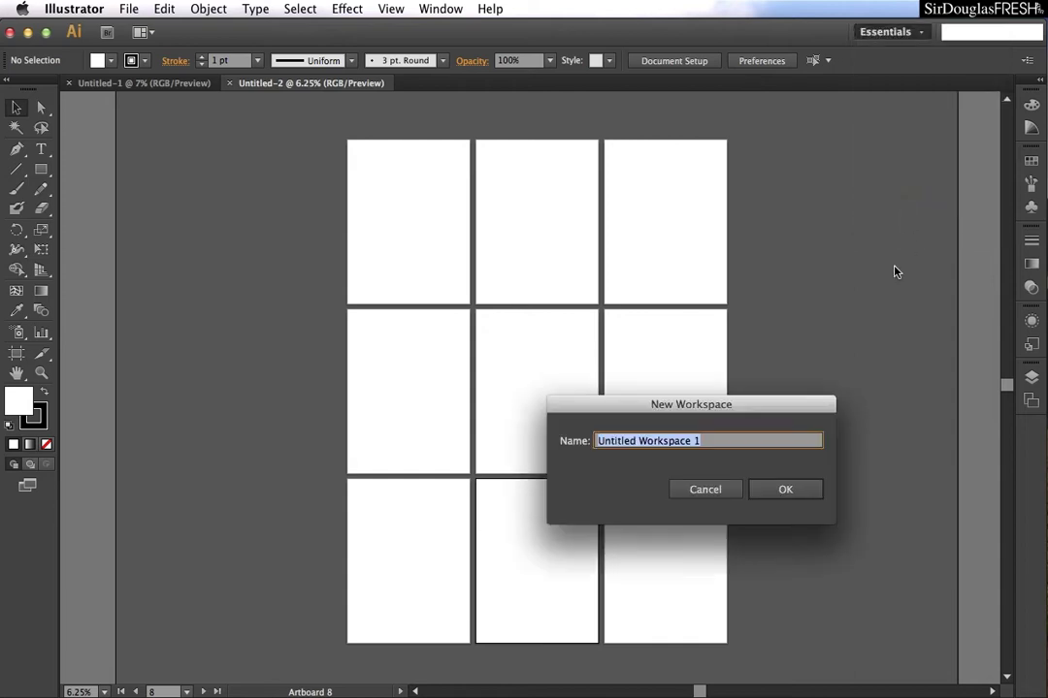
click(705, 489)
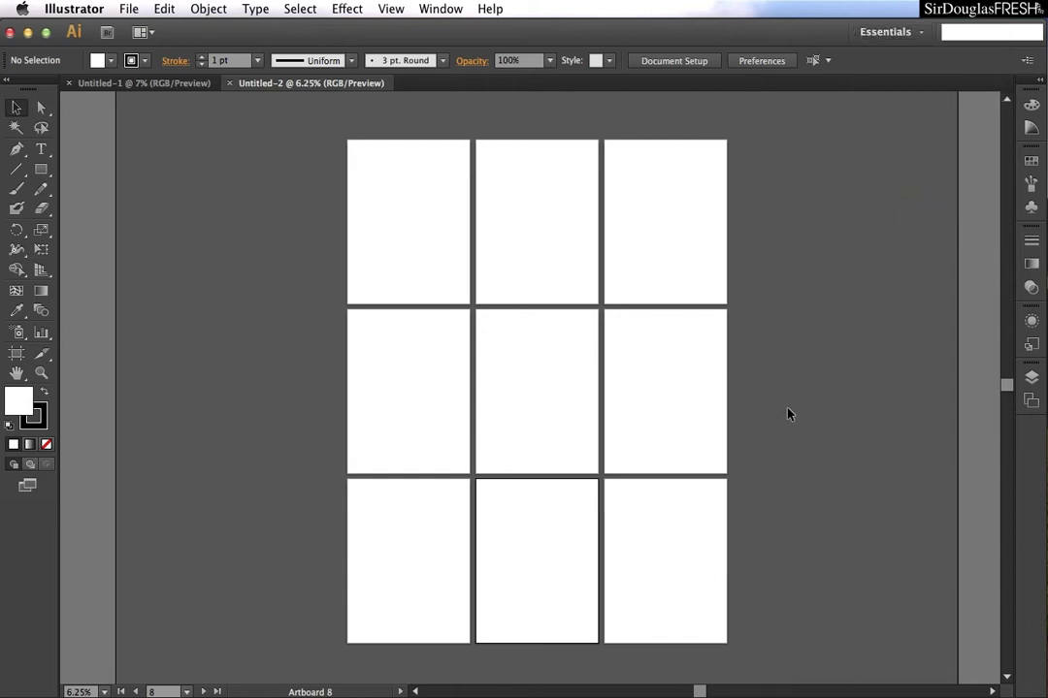
click(902, 39)
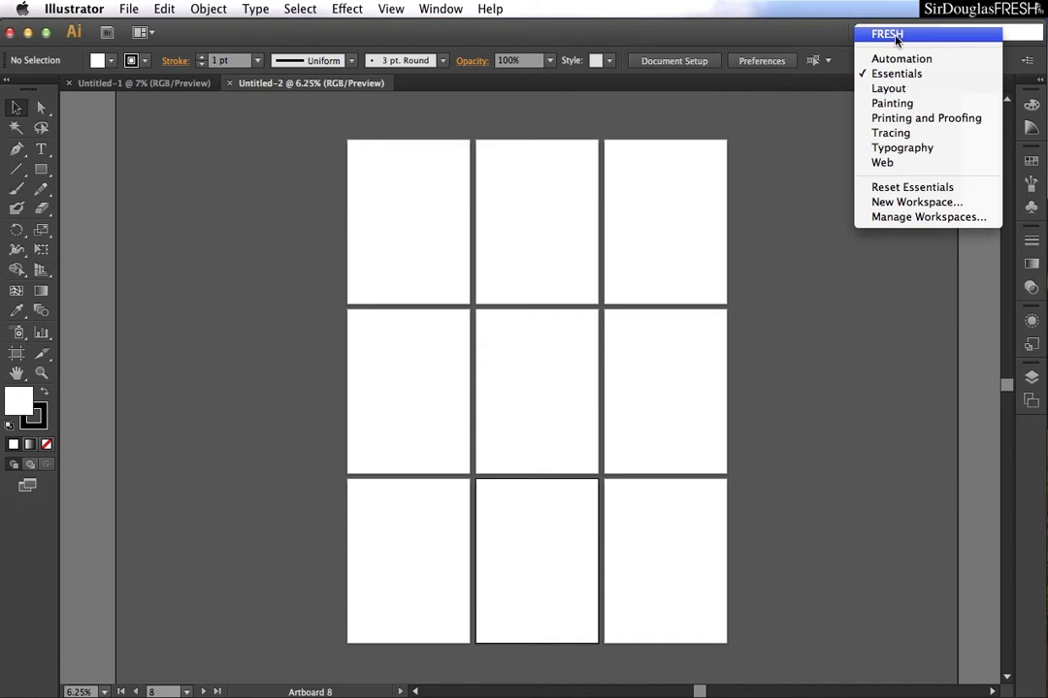
click(910, 219)
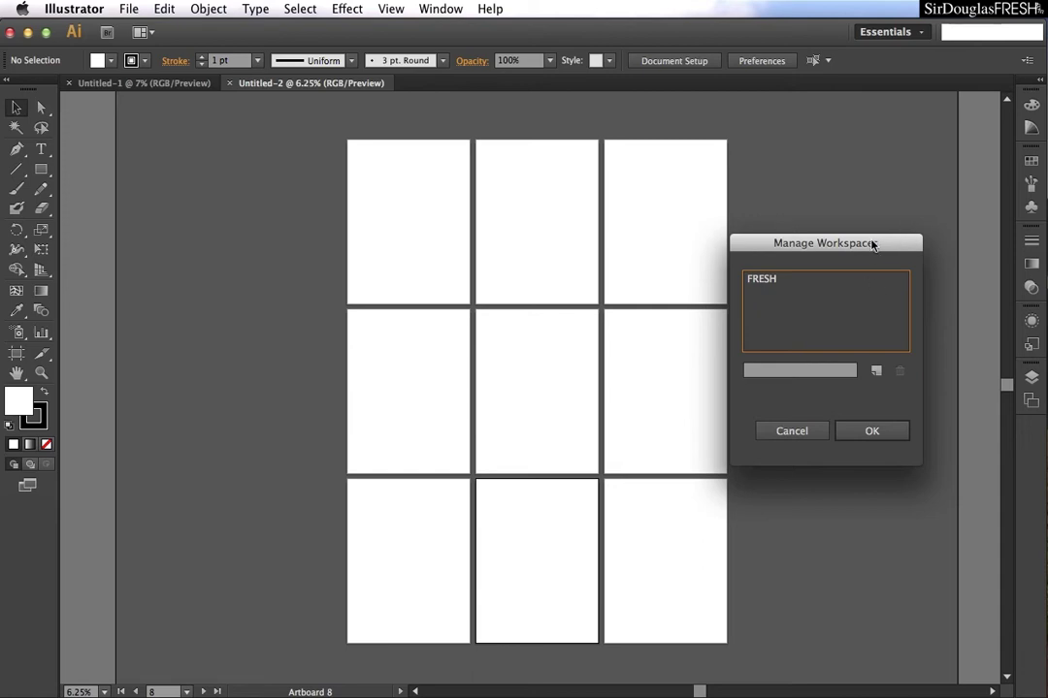
drag(870, 243, 894, 134)
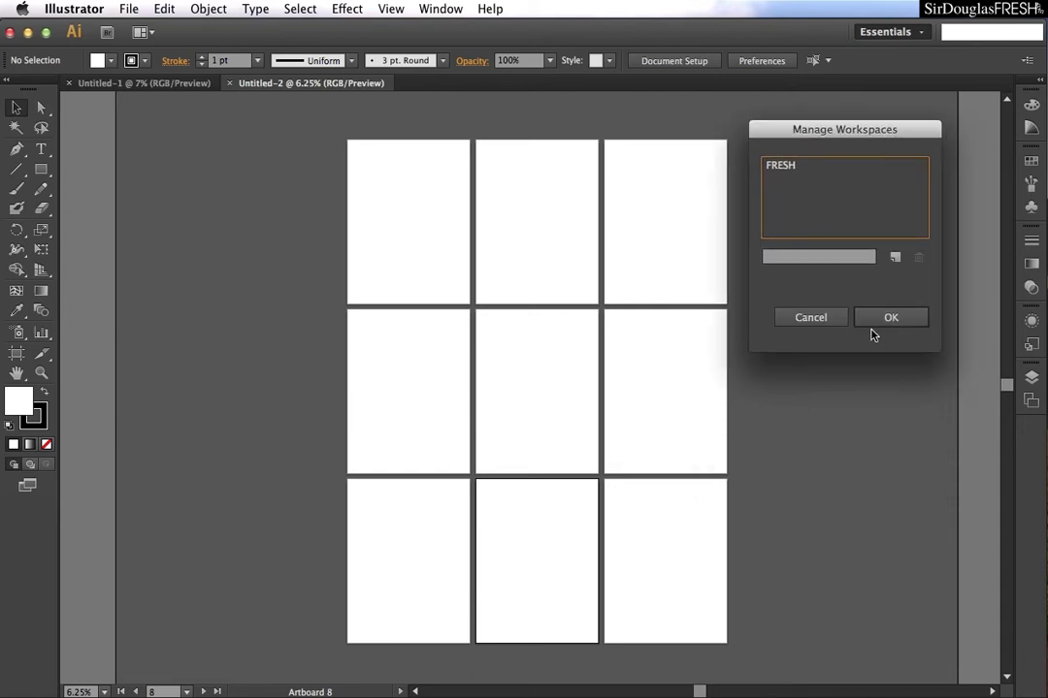
click(814, 320)
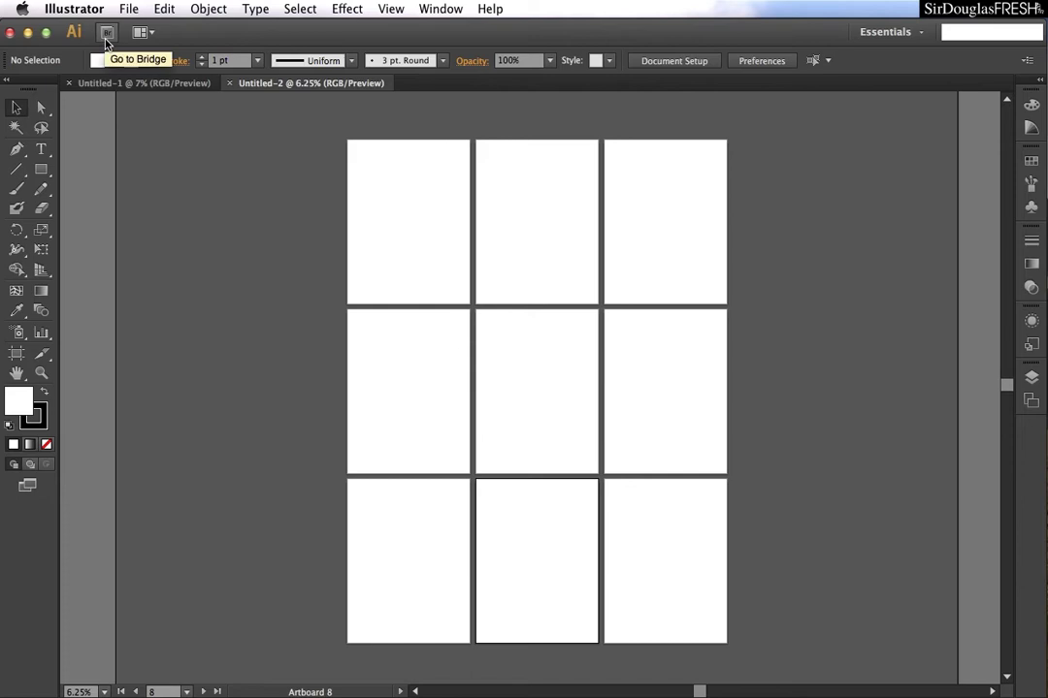
Arrange the two documents 2-Up Horizontal, then 2-Up Vertical, then Consolidate All to tabs.
click(143, 32)
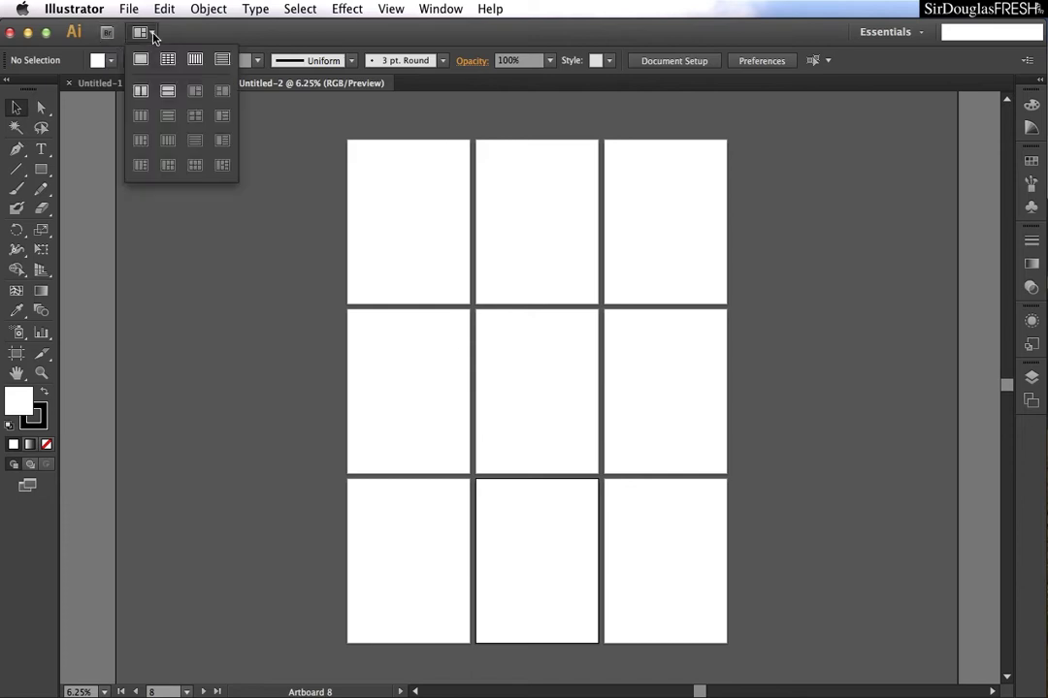
click(167, 94)
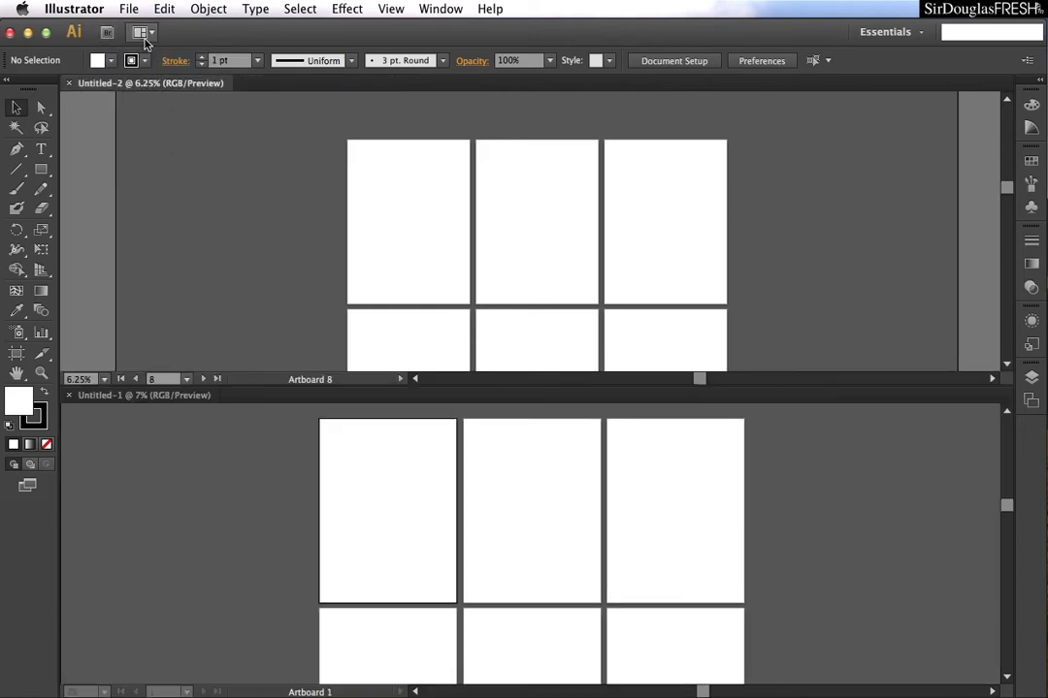
click(142, 34)
click(140, 90)
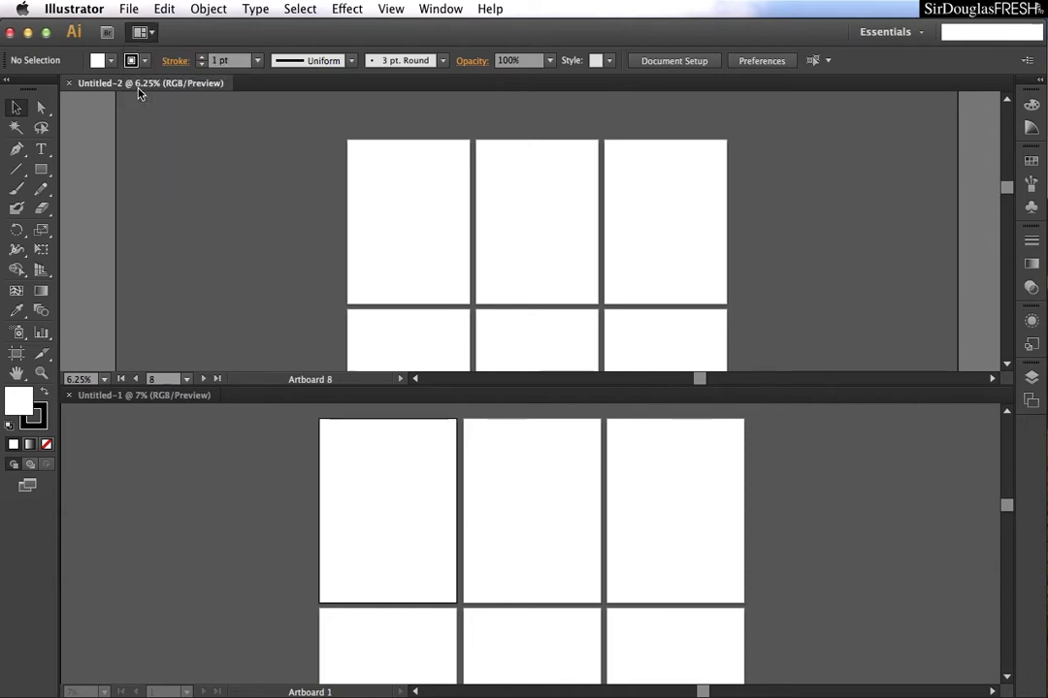
click(142, 34)
click(140, 88)
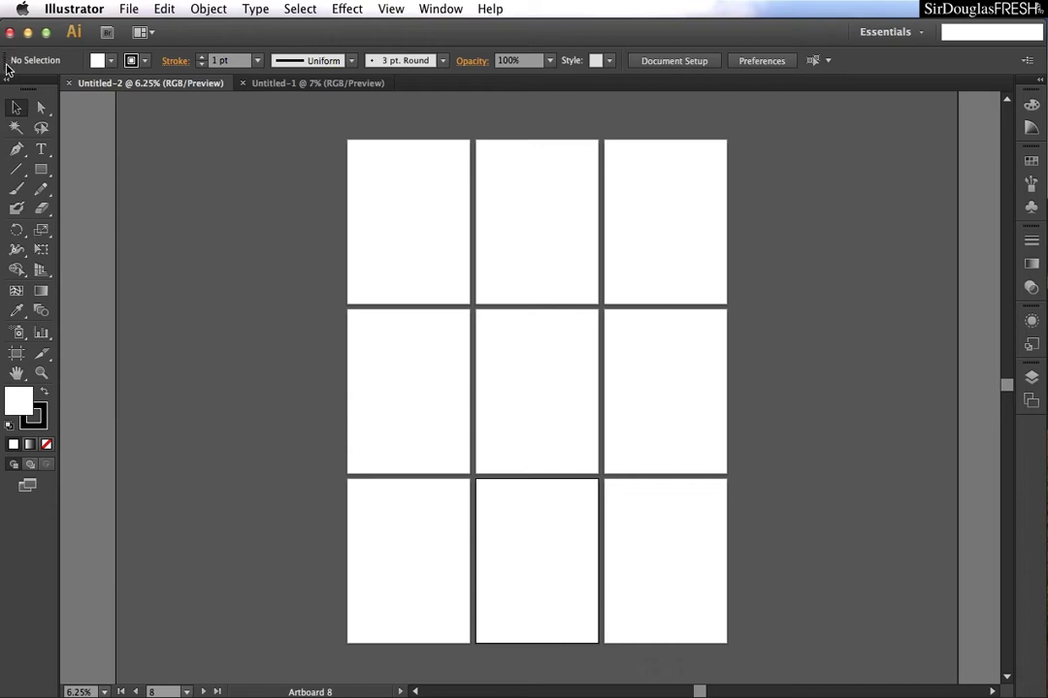
drag(7, 66, 24, 692)
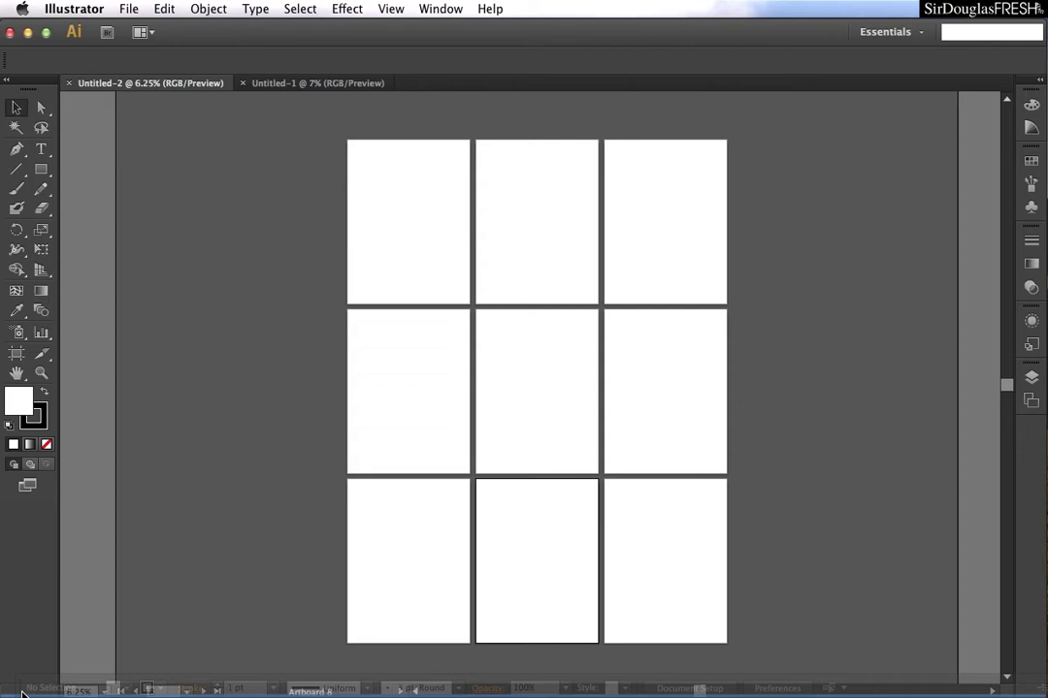
drag(24, 693, 8, 64)
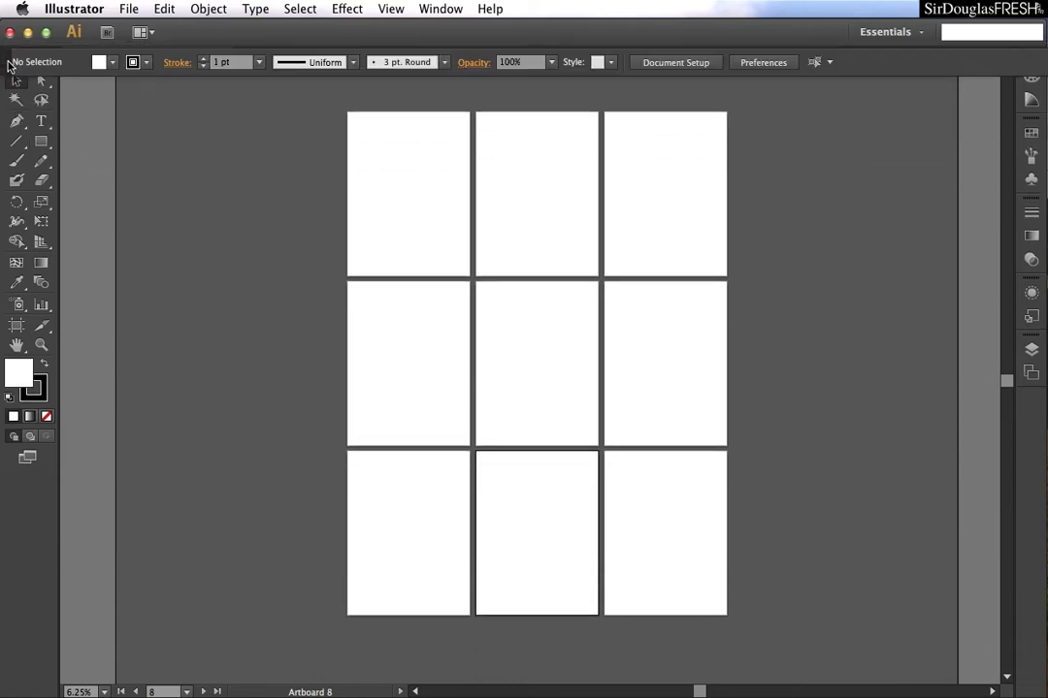
drag(11, 66, 82, 63)
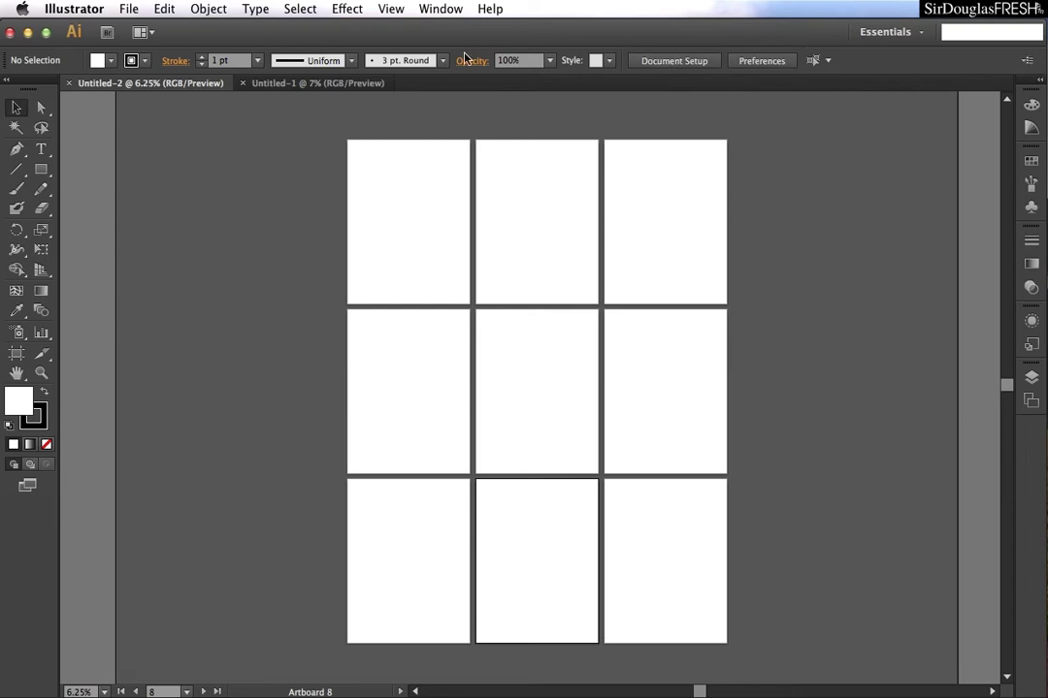
Switch to the Type tool and back to Selection, then narrow the Illustrator window.
click(41, 148)
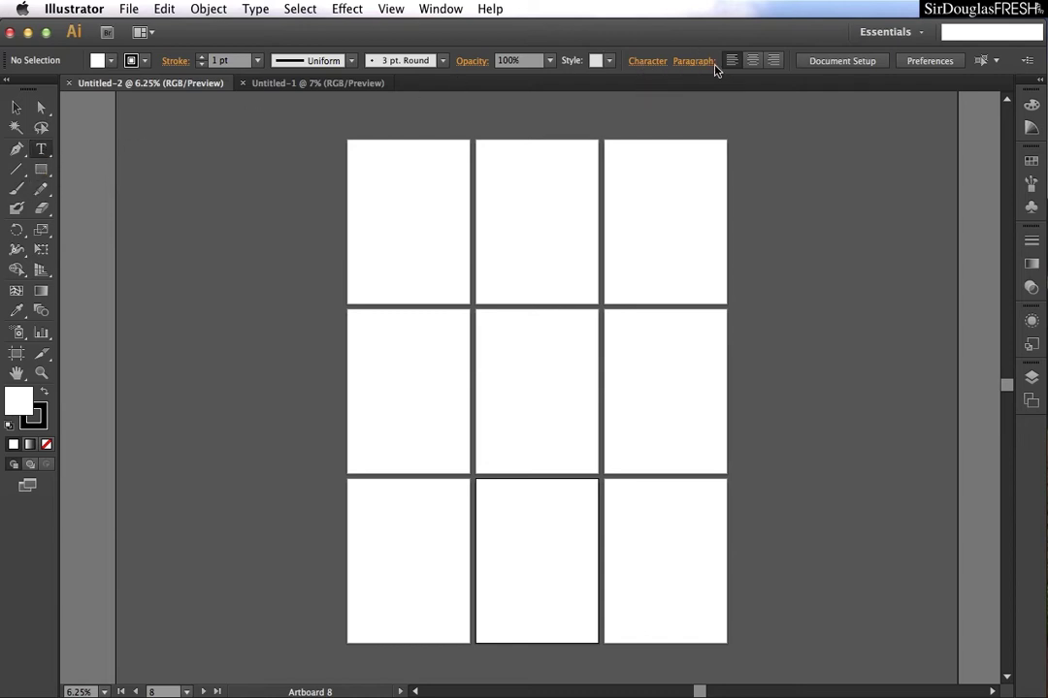
click(17, 107)
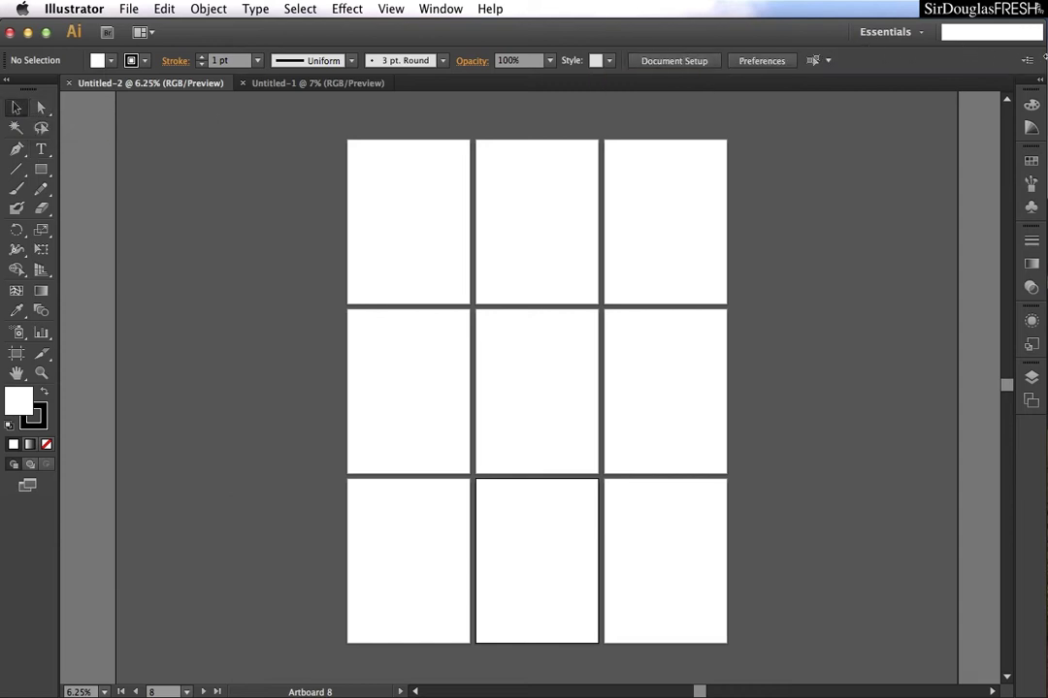
drag(1044, 60, 905, 63)
Hide the Document options in the Control bar, then show them again.
click(886, 61)
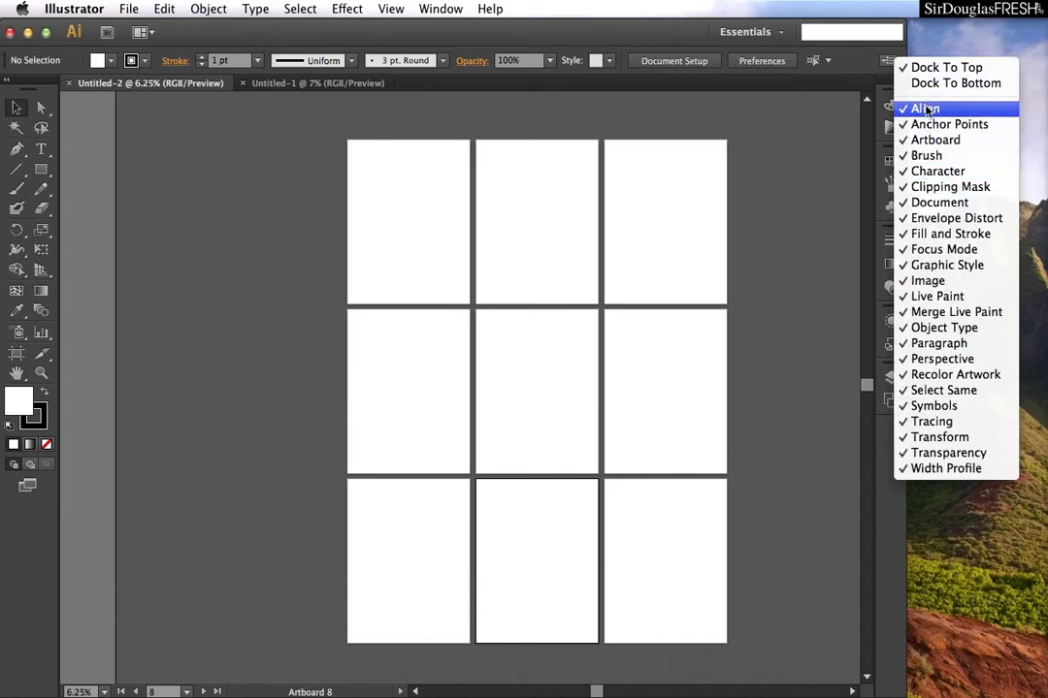
click(912, 204)
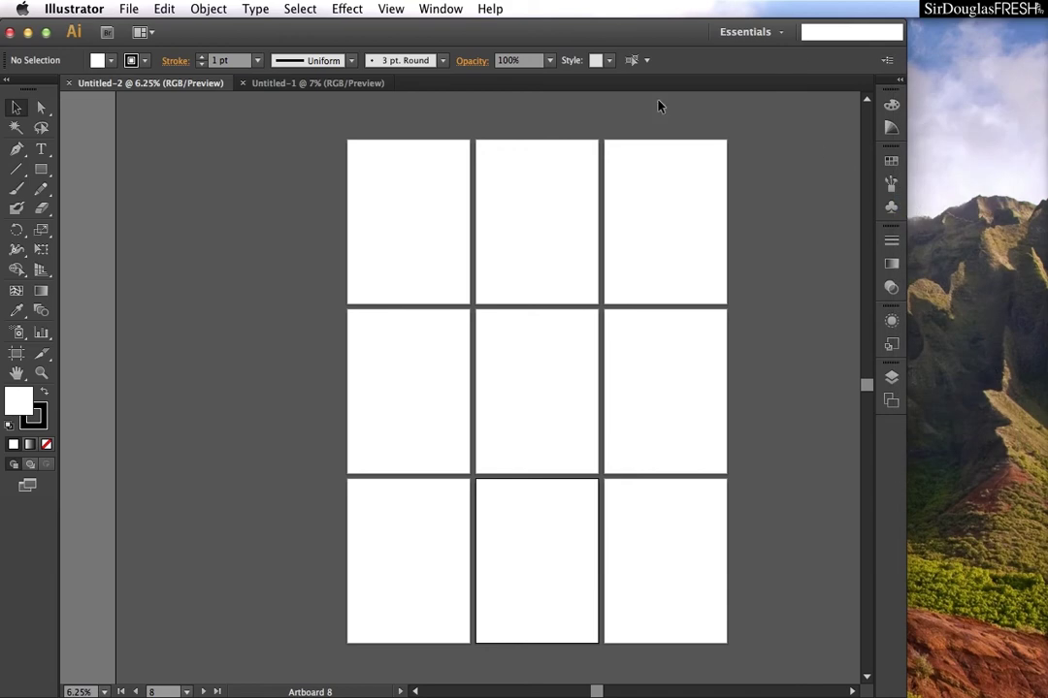
click(887, 60)
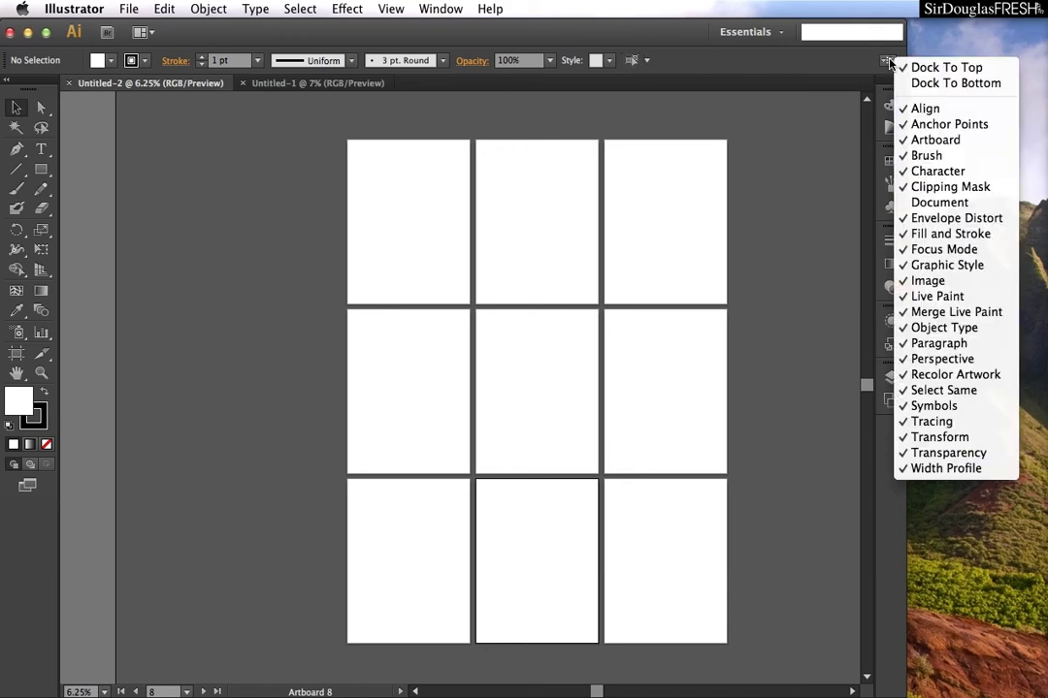
click(915, 204)
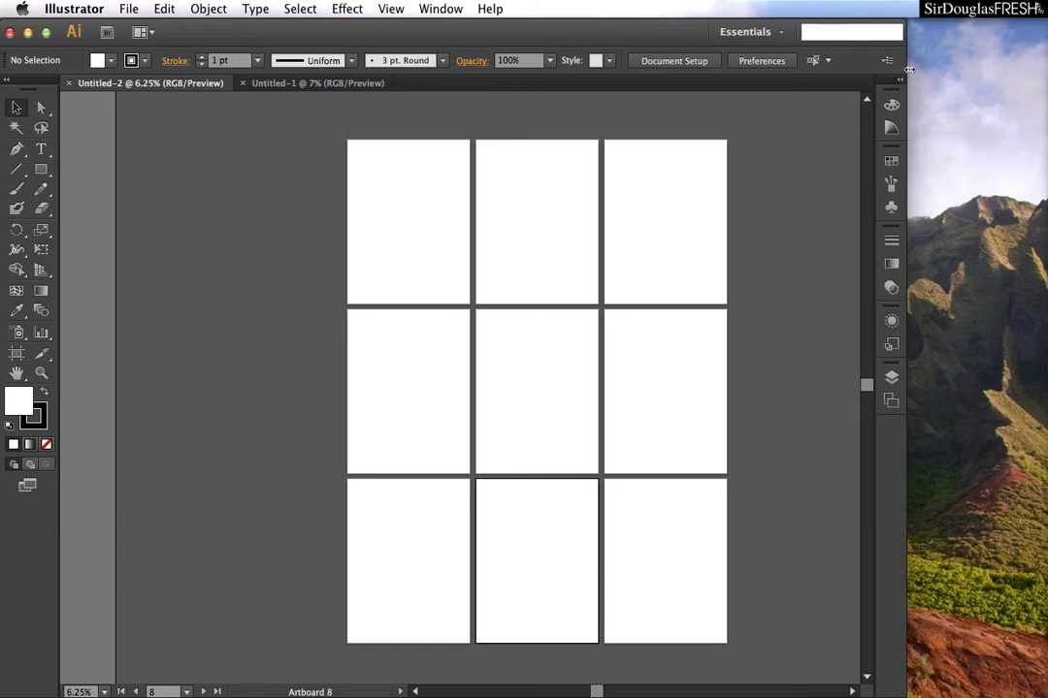
Widen the Illustrator window to the screen's right edge, covering the desktop.
drag(908, 69, 1040, 69)
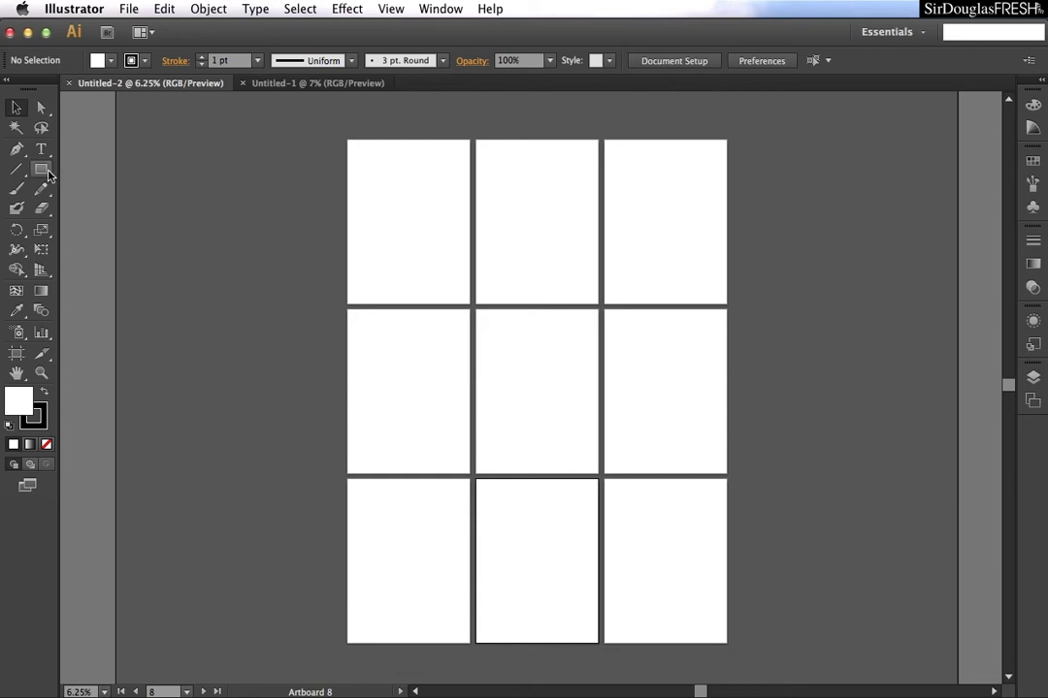
Tear off the Rectangle tool group as a vertical strip on the top artboard, then float the Tools panel.
click(45, 171)
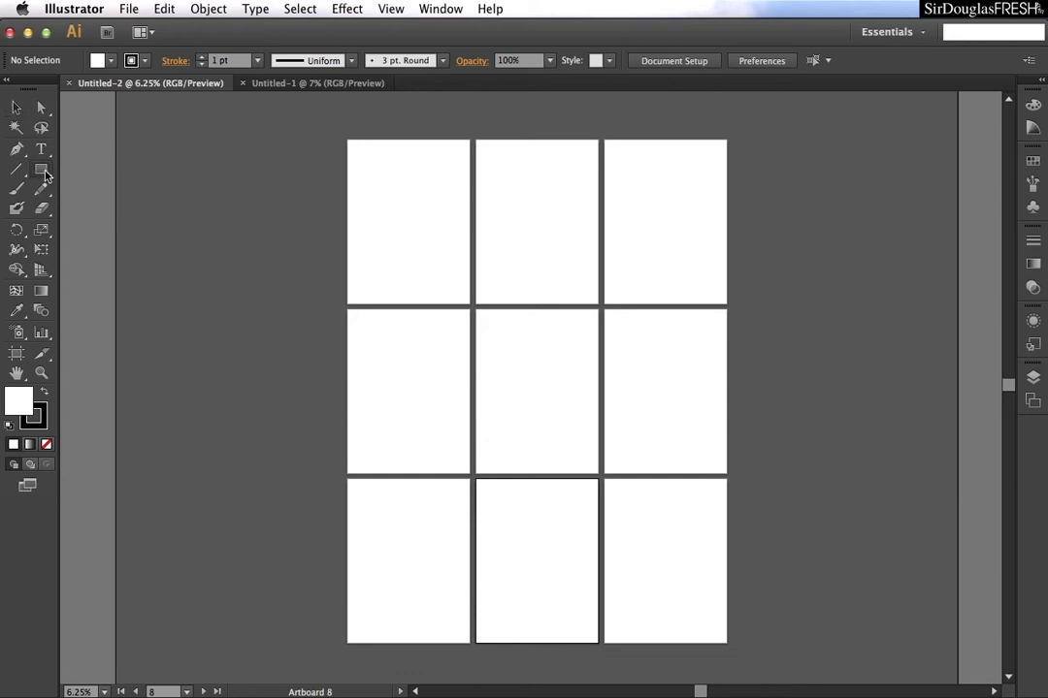
drag(42, 171, 228, 218)
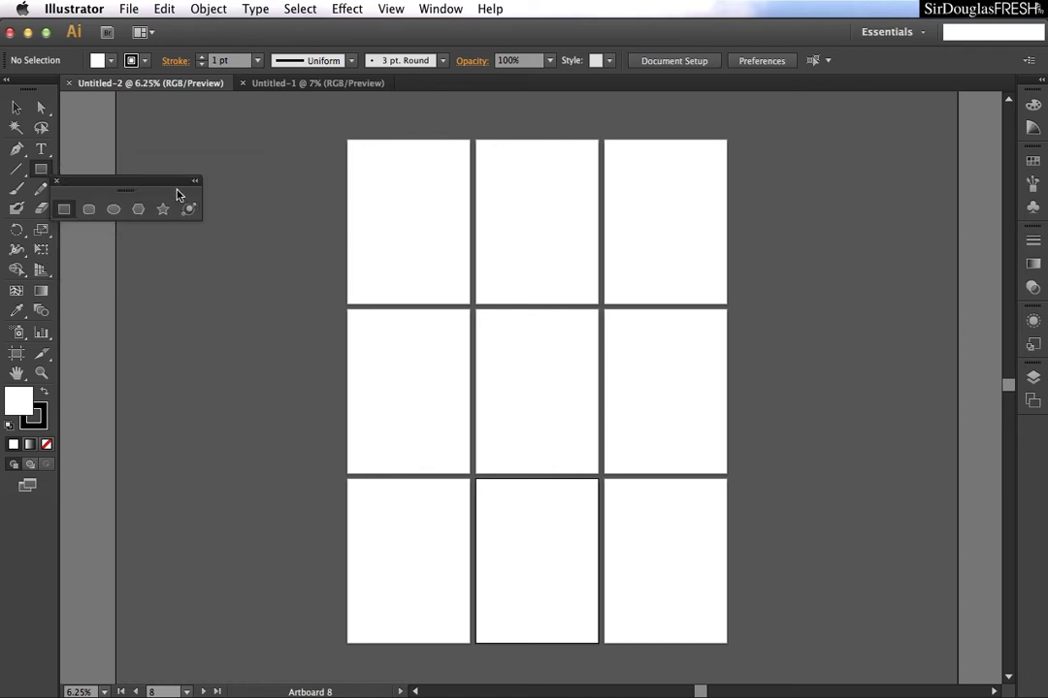
drag(149, 186, 526, 195)
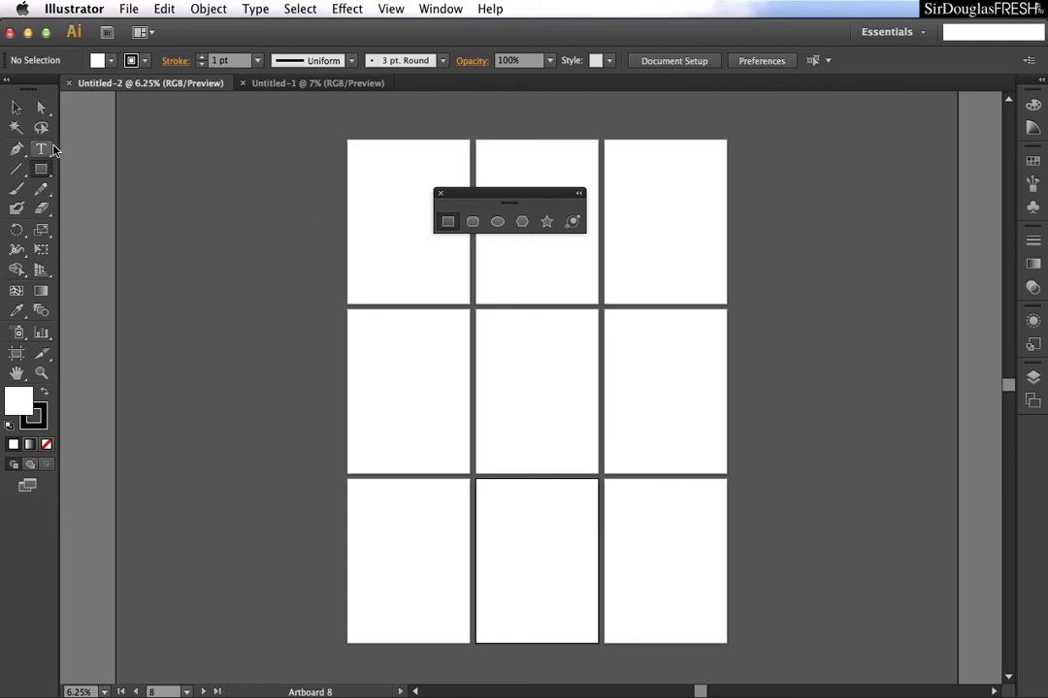
click(579, 199)
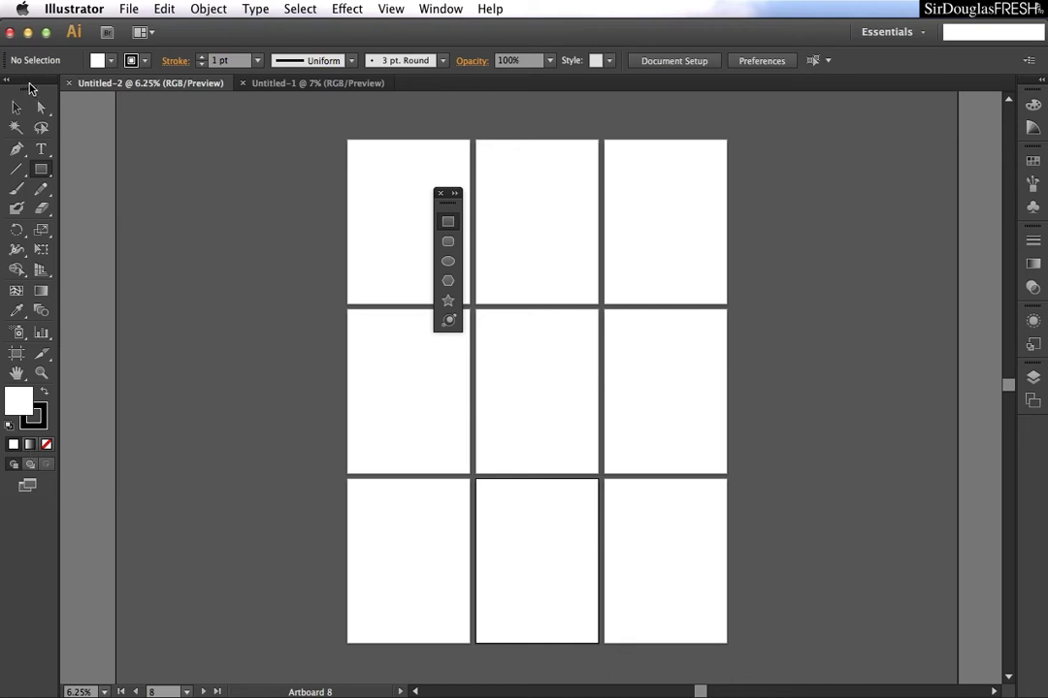
drag(29, 87, 1040, 101)
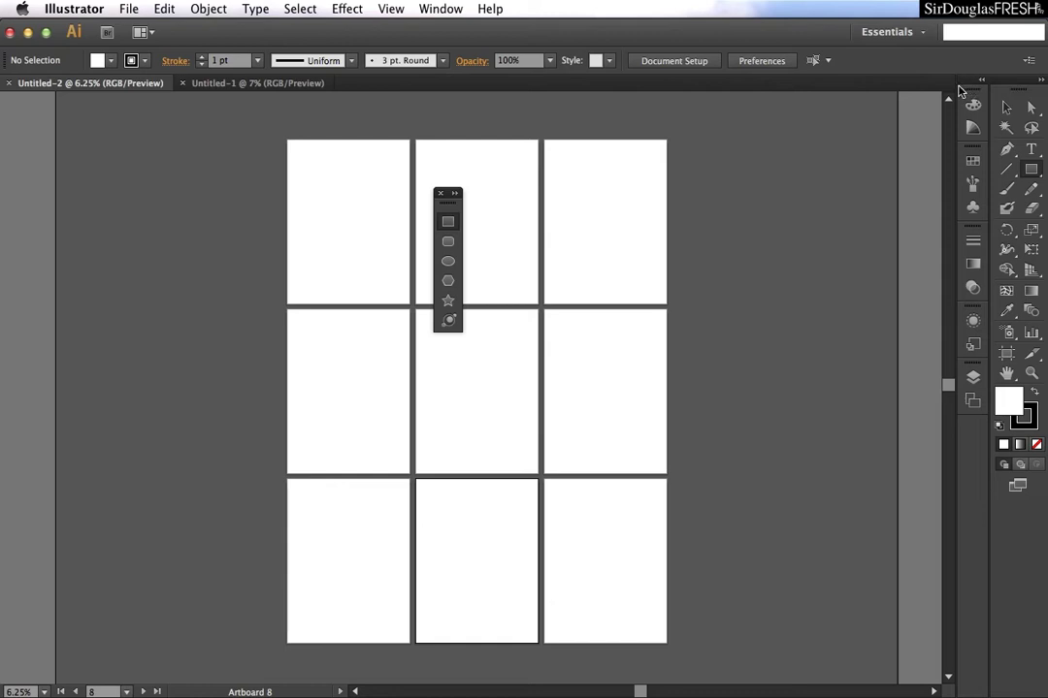
Float the panel column and tools, then dock the panel icon column back.
drag(959, 90, 321, 136)
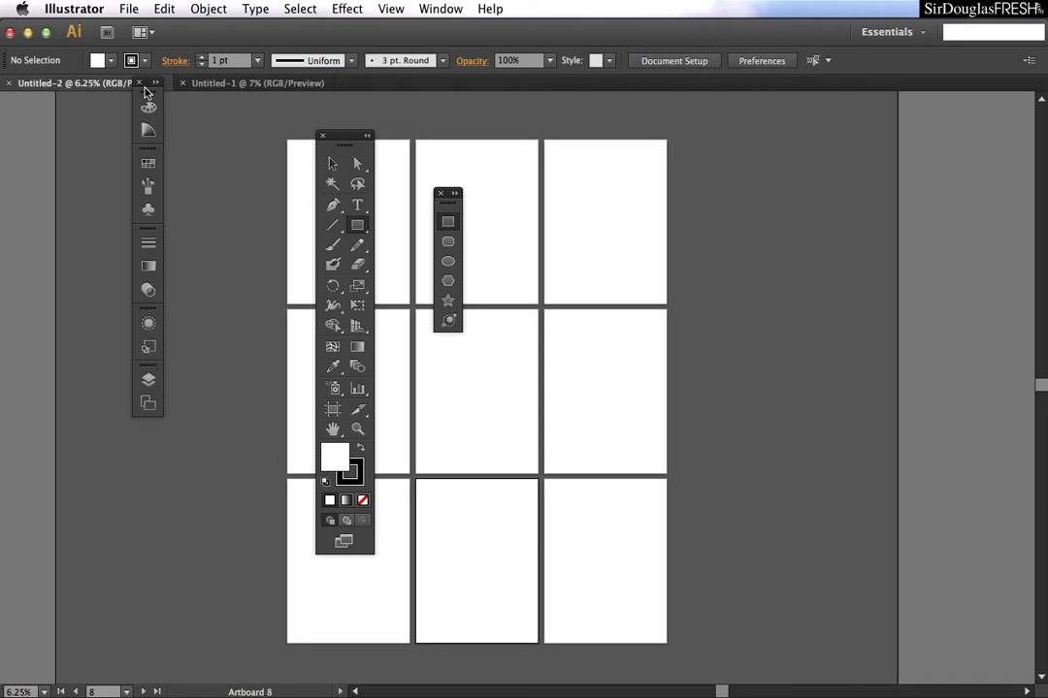
mouse_move(148, 92)
mouse_down()
mouse_move(18, 128)
mouse_move(151, 95)
mouse_up()
drag(146, 90, 17, 107)
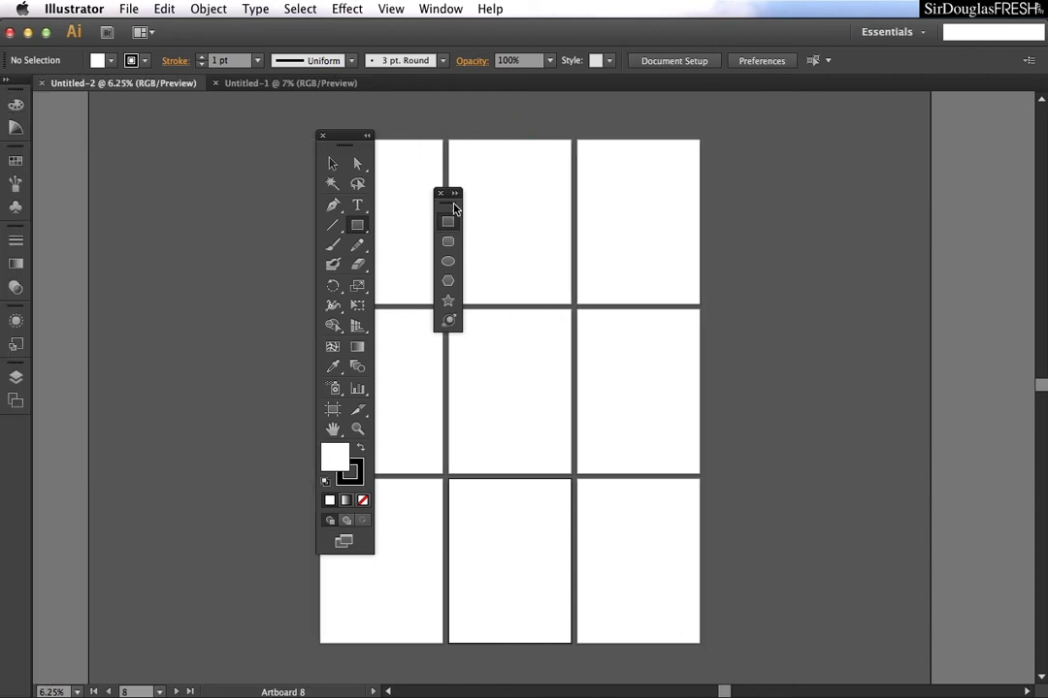
Reset Essentials and tear off the shape tools again as a vertical strip.
click(892, 31)
click(929, 187)
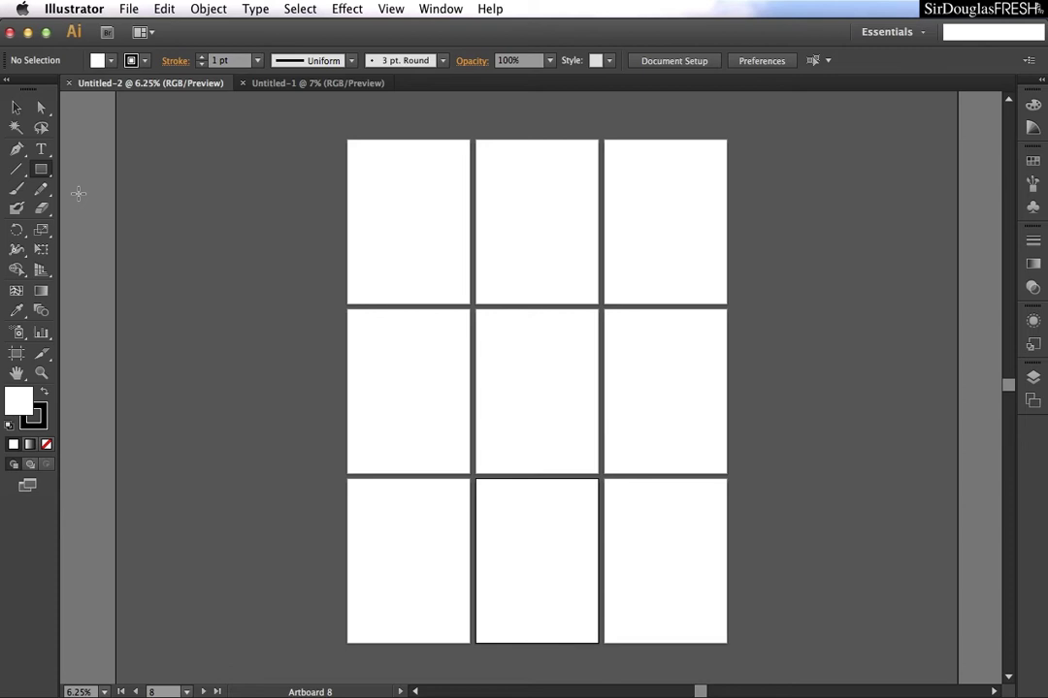
drag(40, 169, 227, 216)
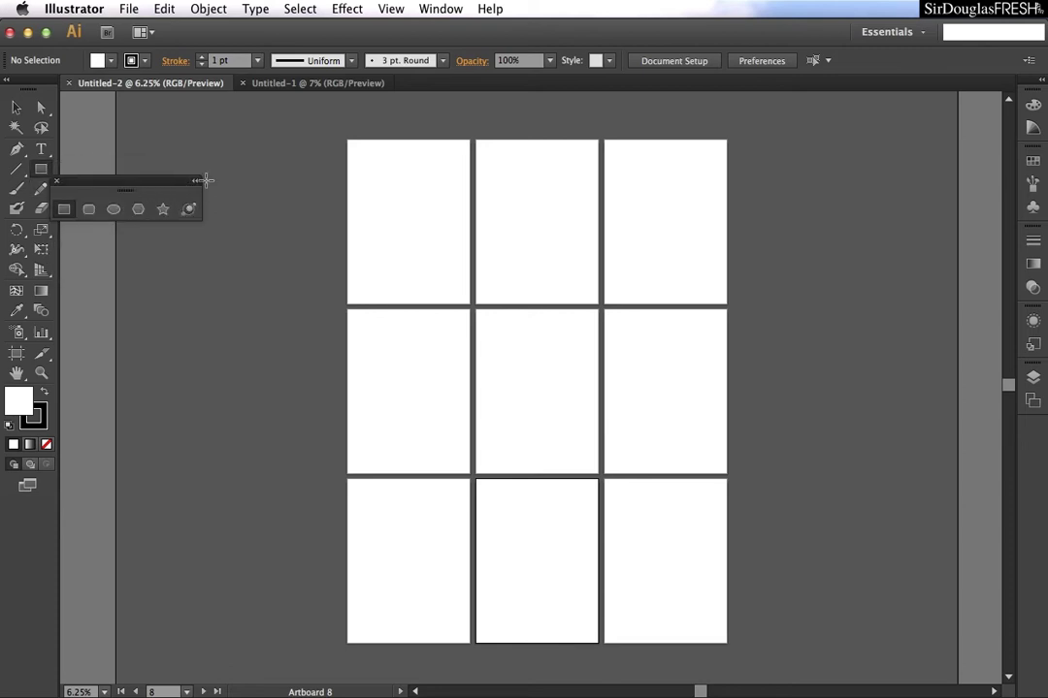
click(196, 182)
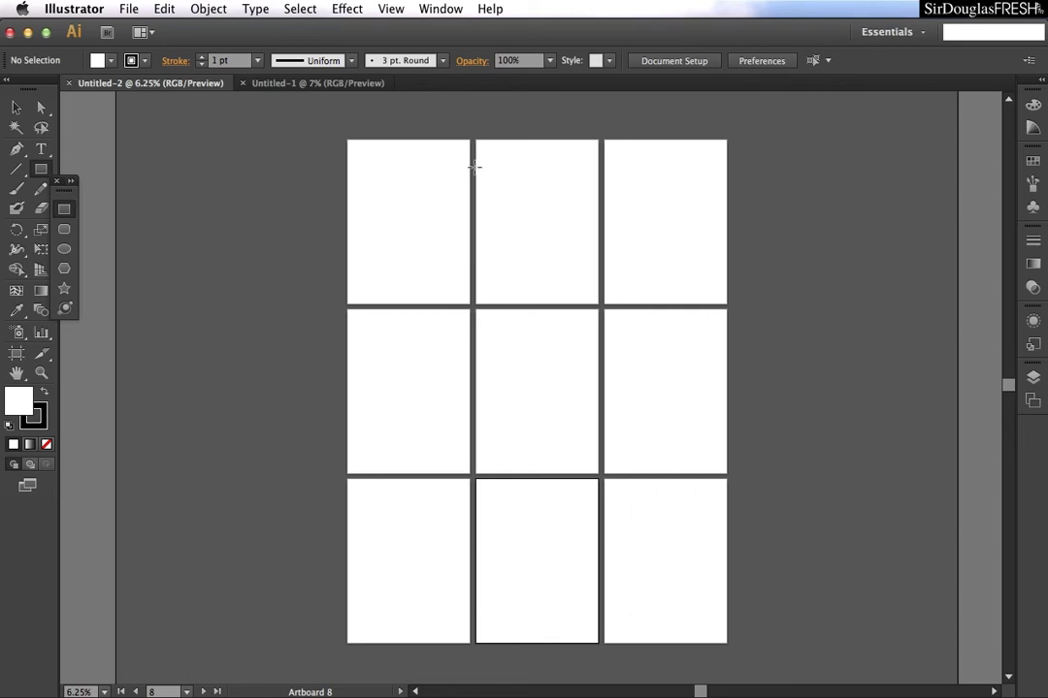
Place the shape tools on the top-left artboard and float the Color and Color Guide group off the artboard.
drag(65, 191, 369, 163)
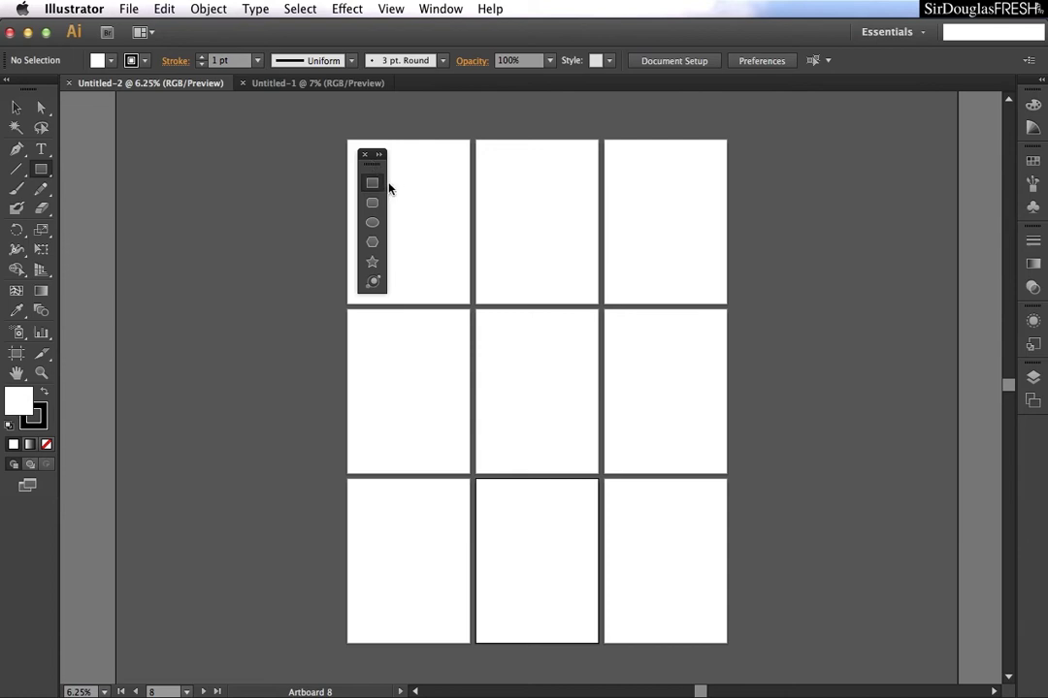
click(1035, 106)
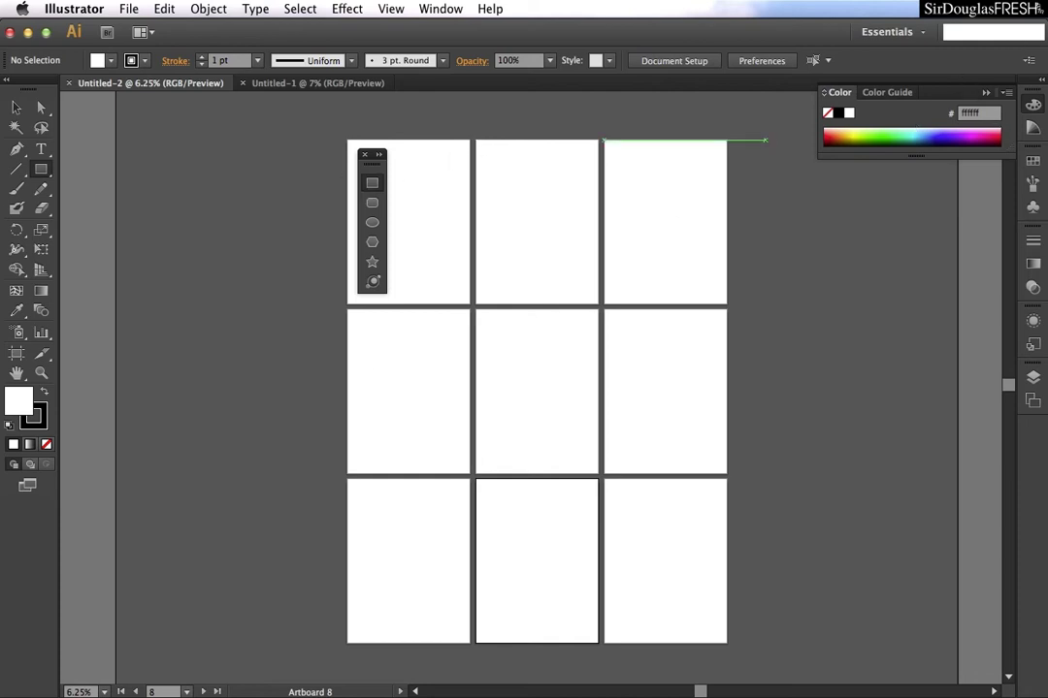
drag(1035, 108, 741, 182)
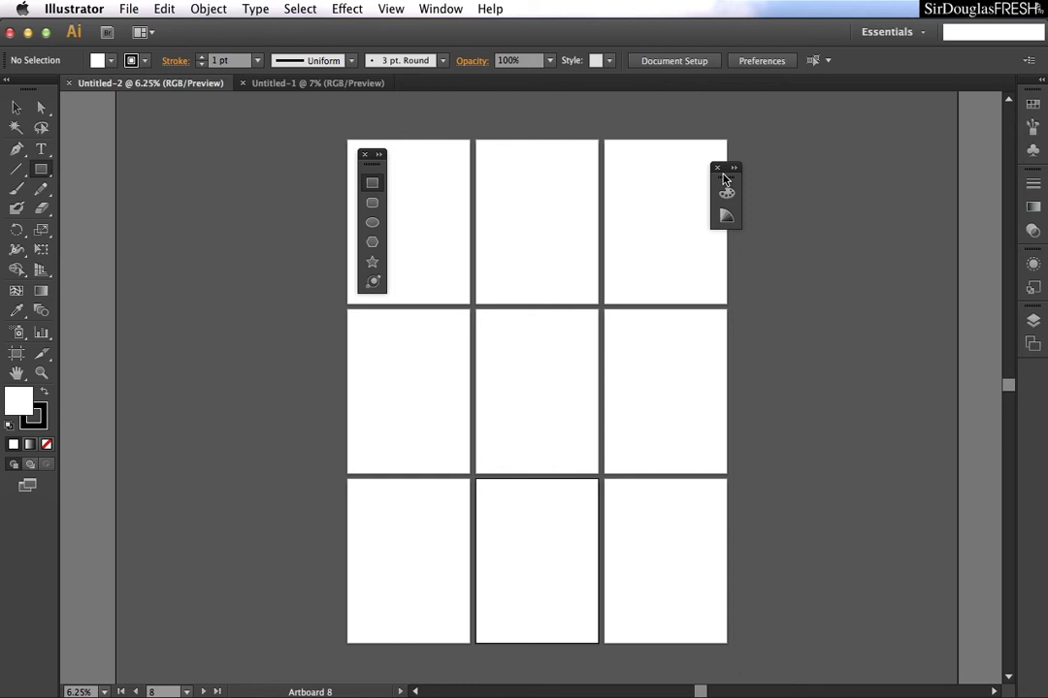
drag(730, 182, 900, 150)
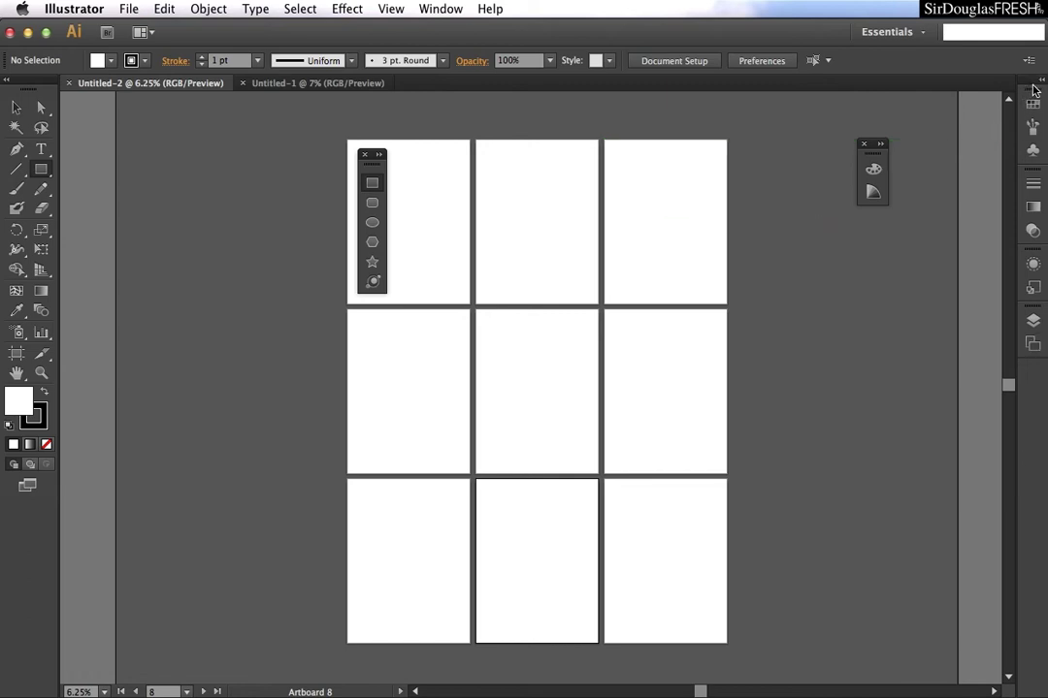
Merge the Swatches, Layers, Appearance and Stroke groups with Color into one floating column.
mouse_move(1032, 94)
mouse_down()
mouse_move(890, 203)
mouse_move(1034, 94)
mouse_move(978, 159)
mouse_move(853, 188)
mouse_move(872, 221)
mouse_up()
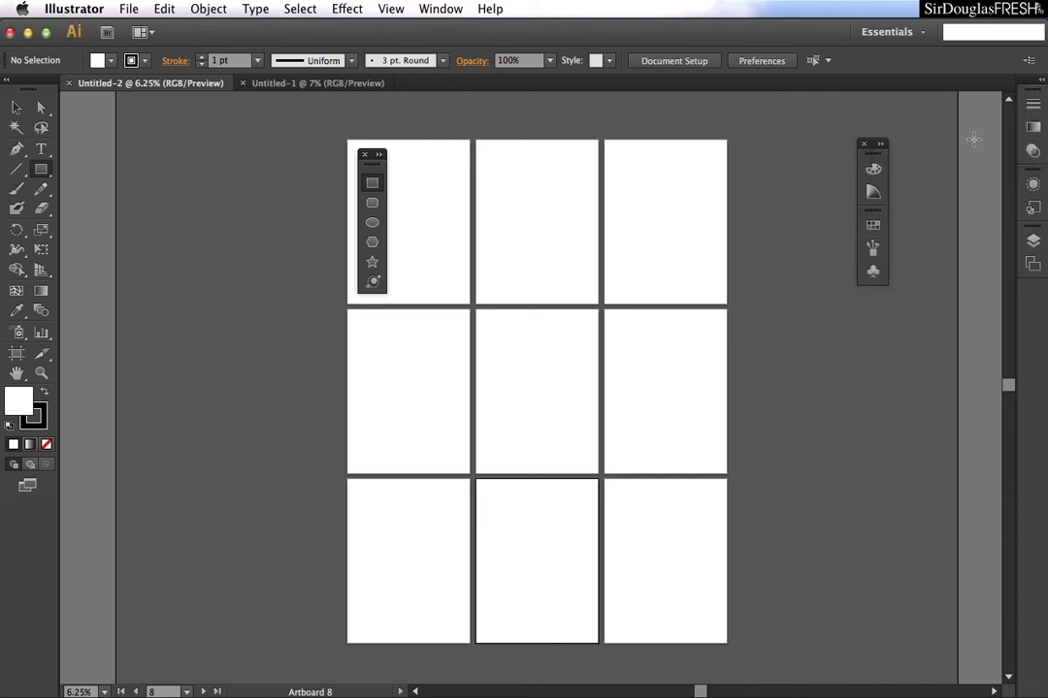
drag(1034, 87, 764, 144)
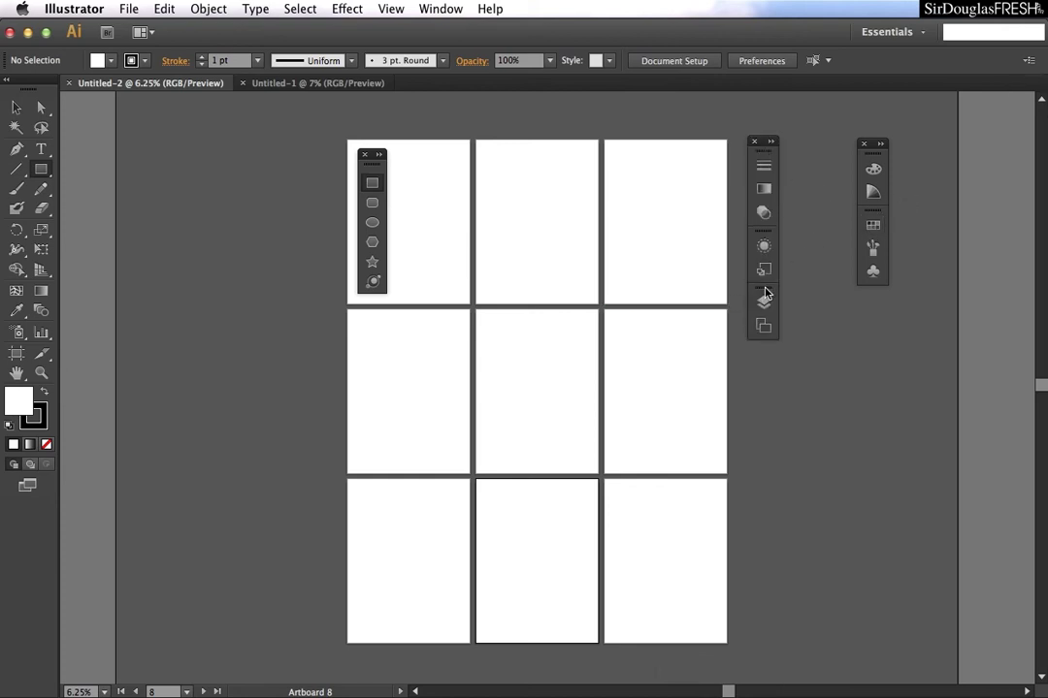
drag(765, 293, 877, 291)
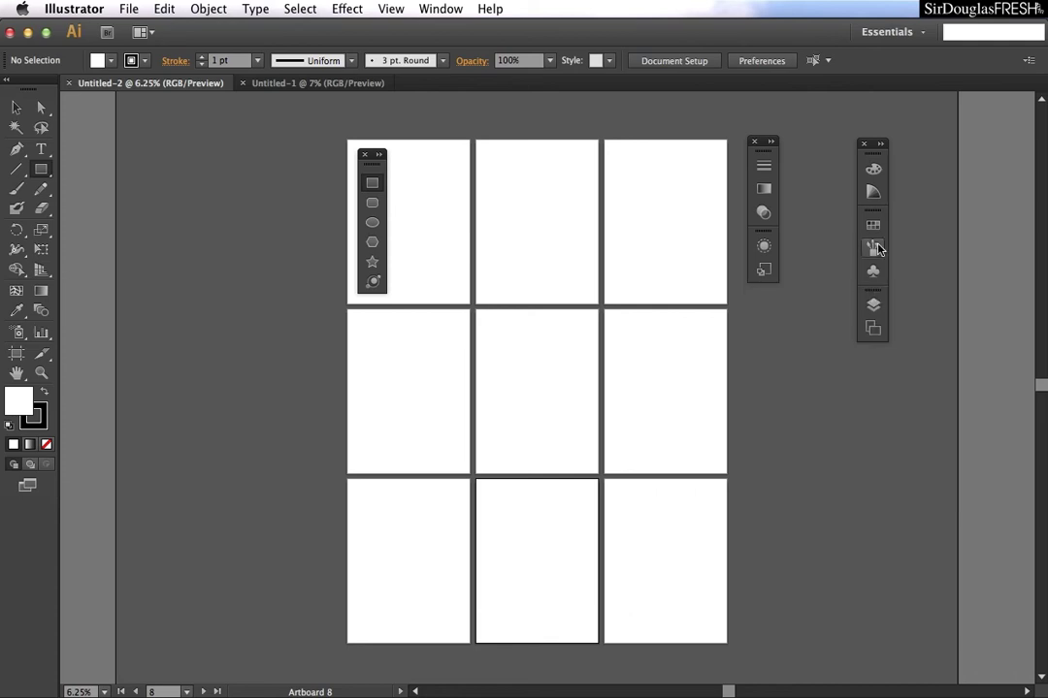
drag(763, 234, 877, 357)
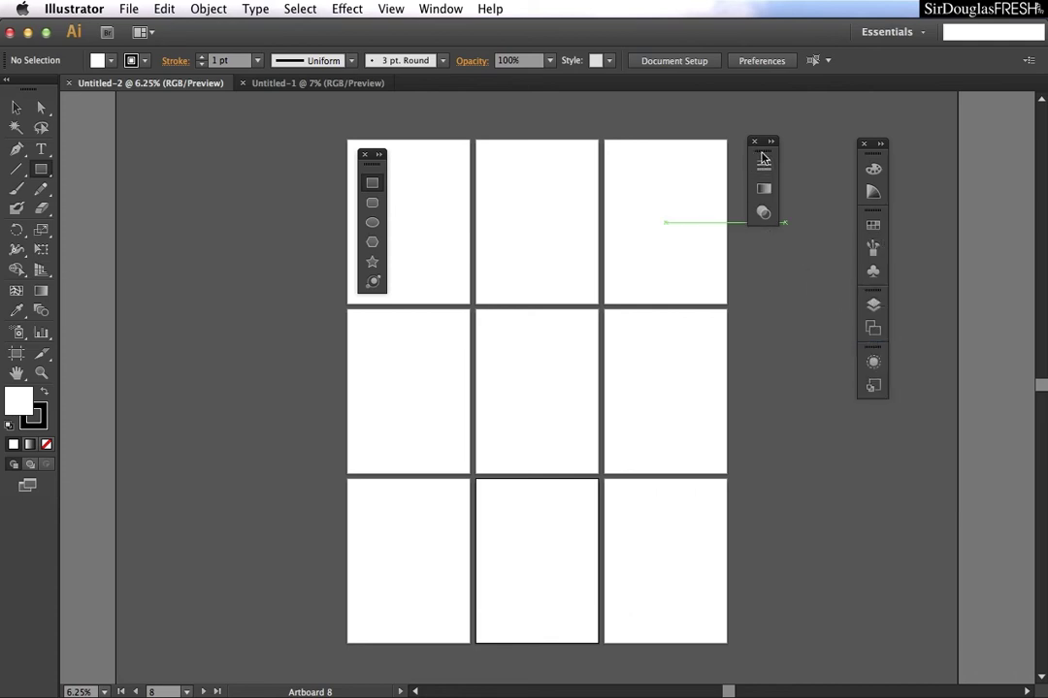
mouse_move(762, 158)
mouse_down()
mouse_move(902, 384)
mouse_move(877, 423)
mouse_up()
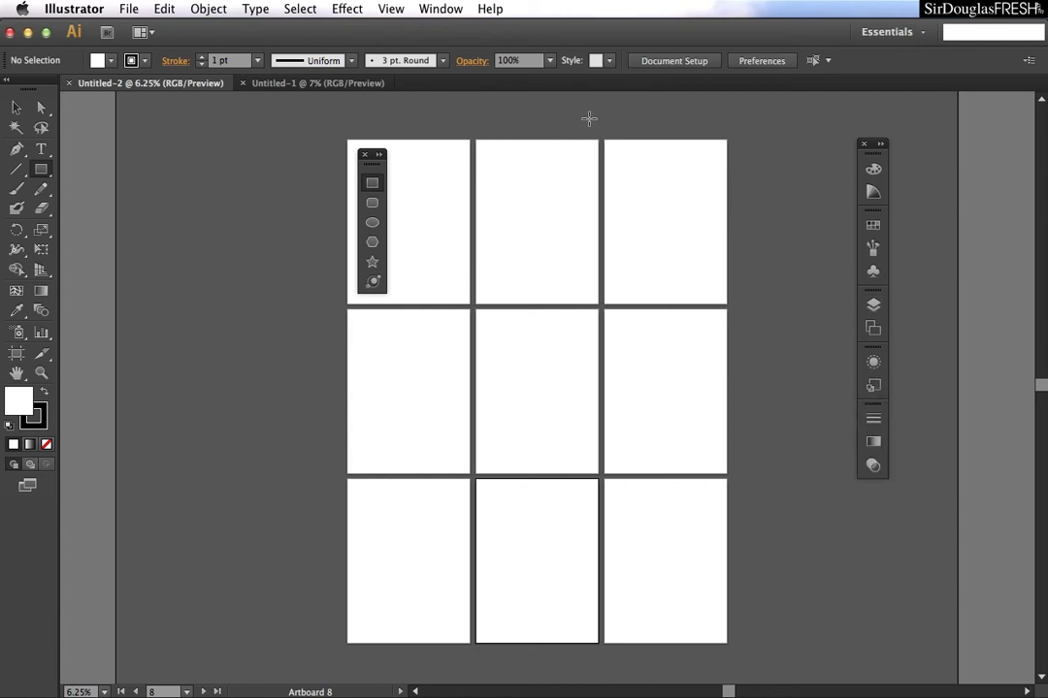
click(441, 9)
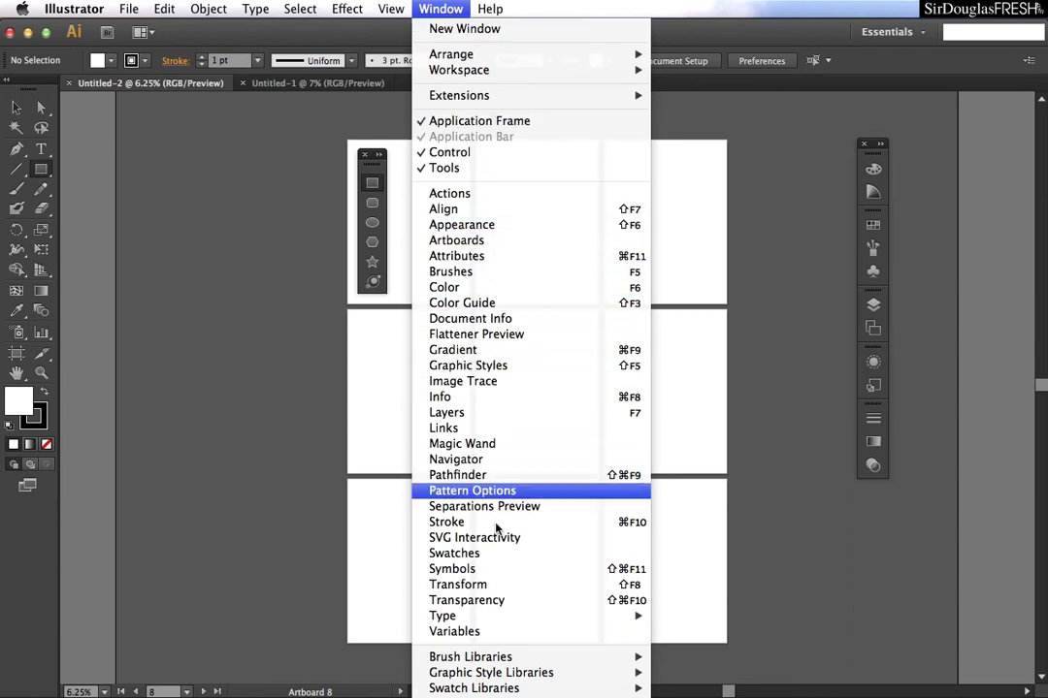
Float the Magic Wand panel over the top artboards and dock the Layers group in the right column.
click(482, 444)
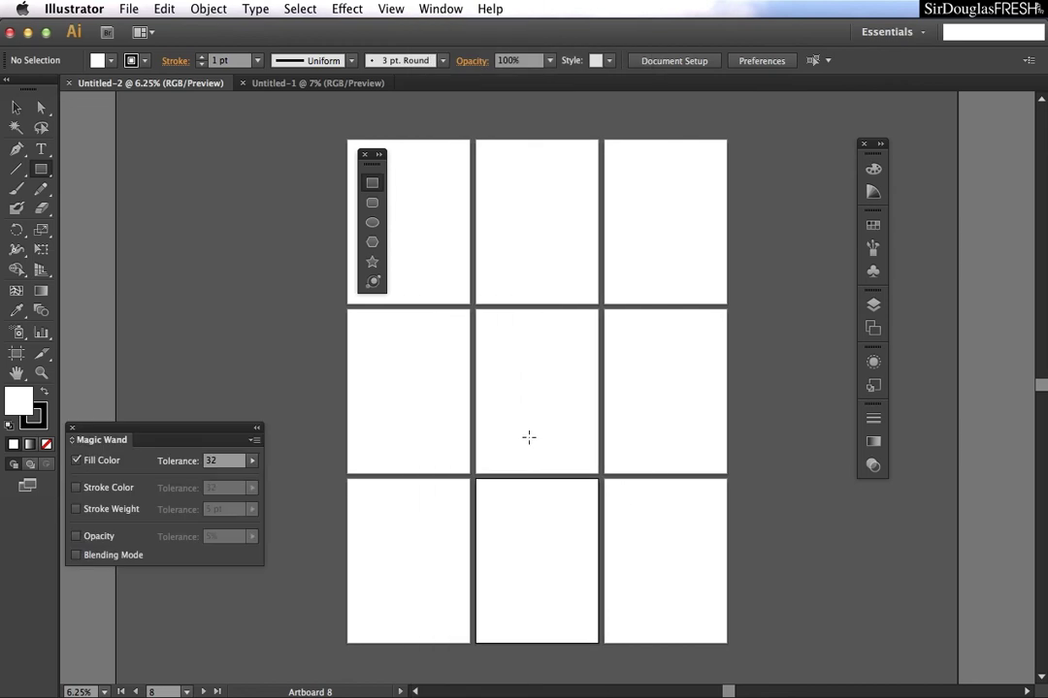
drag(153, 434, 643, 151)
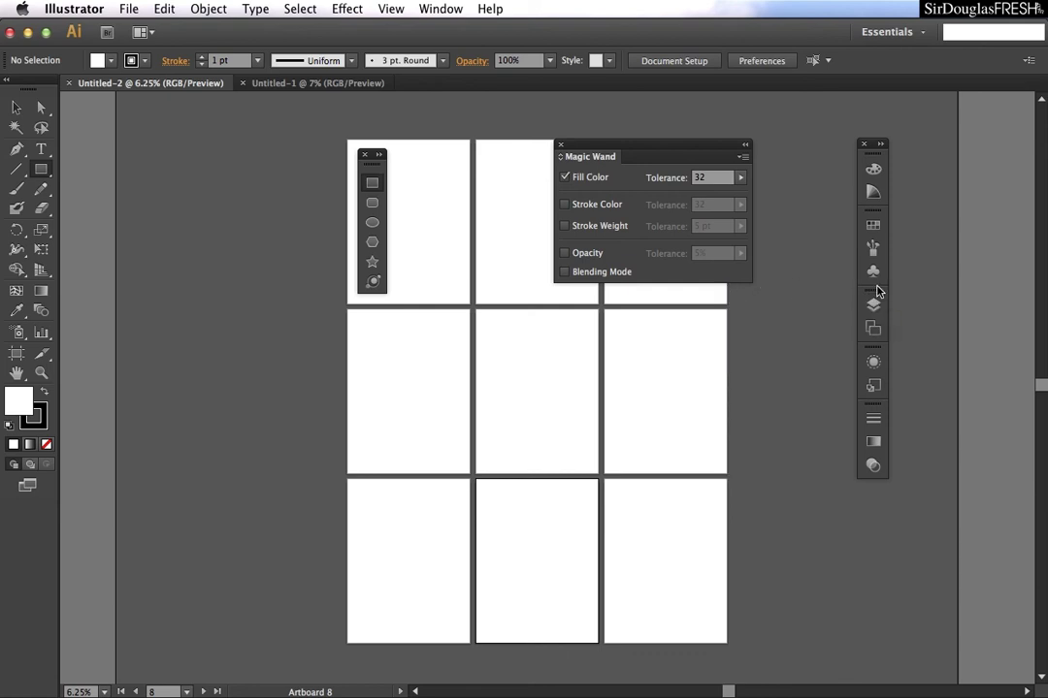
drag(877, 297, 716, 289)
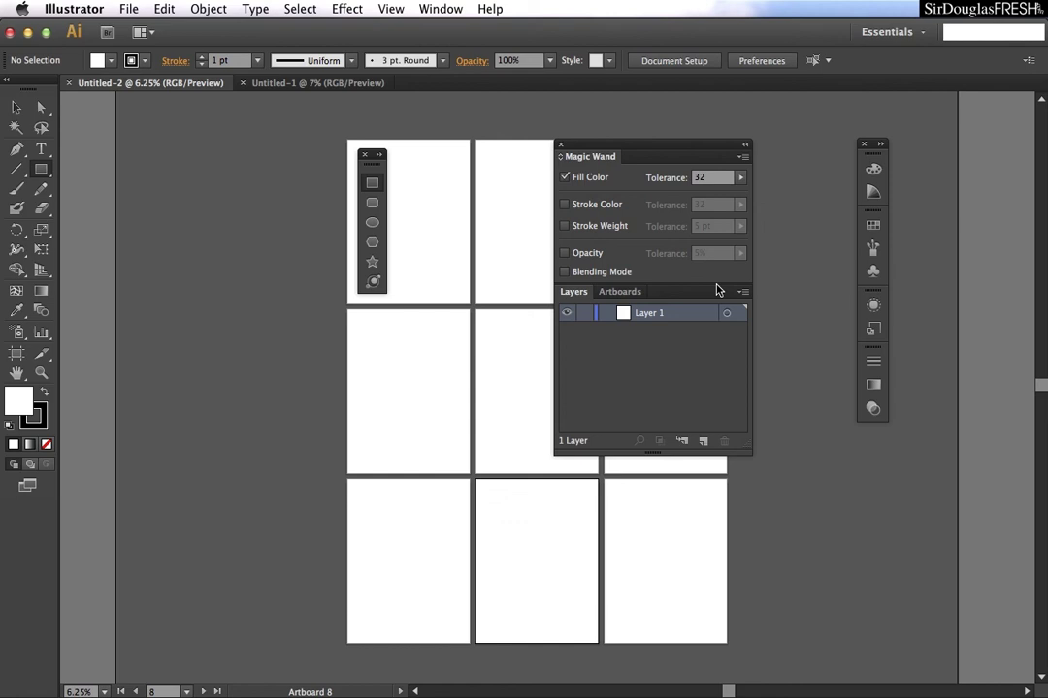
drag(646, 149, 630, 263)
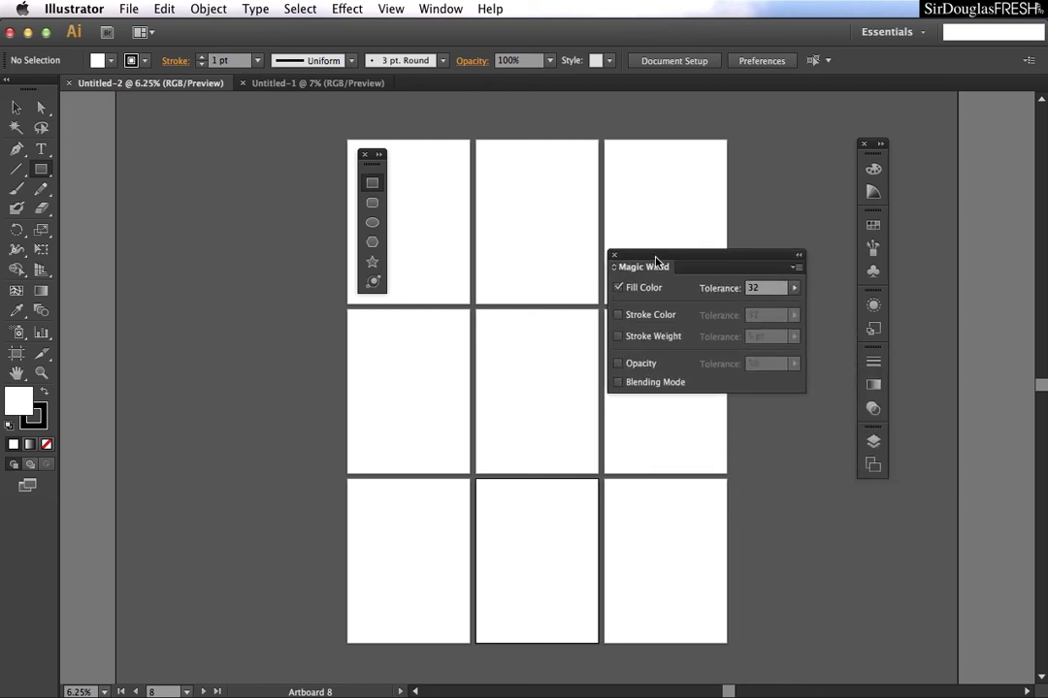
Collapse and expand the floating Magic Wand panel twice, then close it.
click(799, 261)
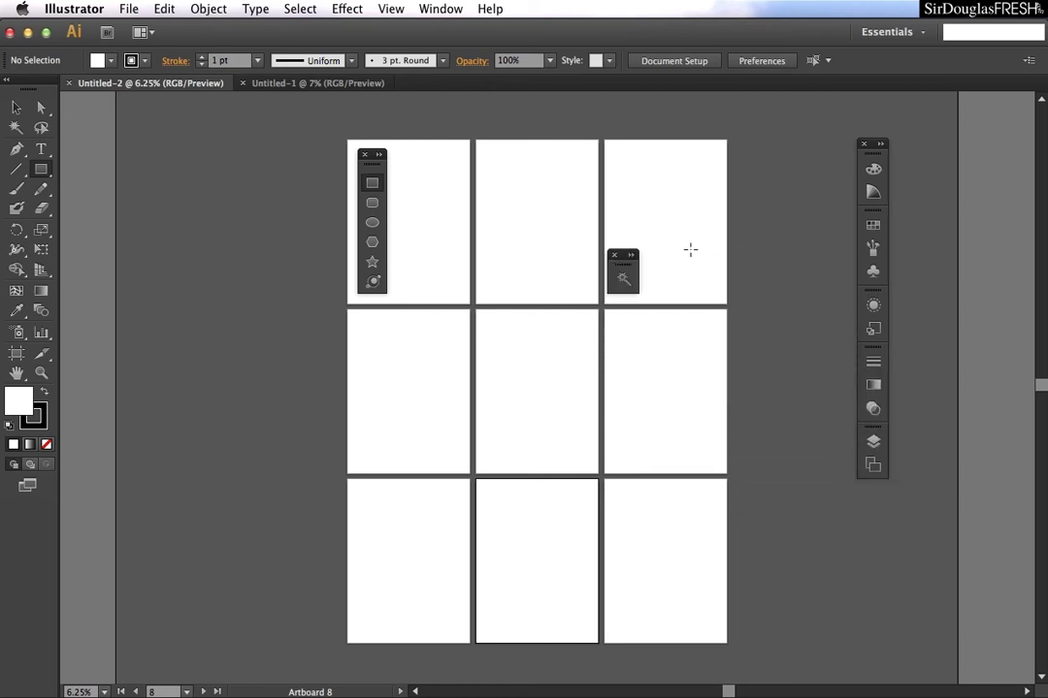
click(634, 257)
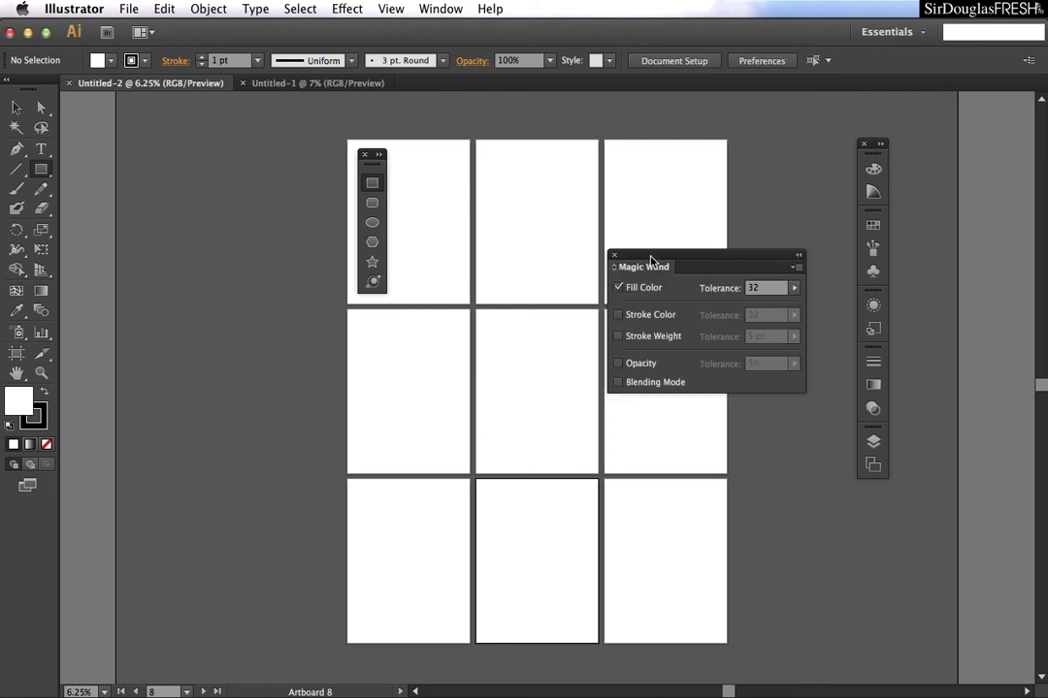
click(798, 256)
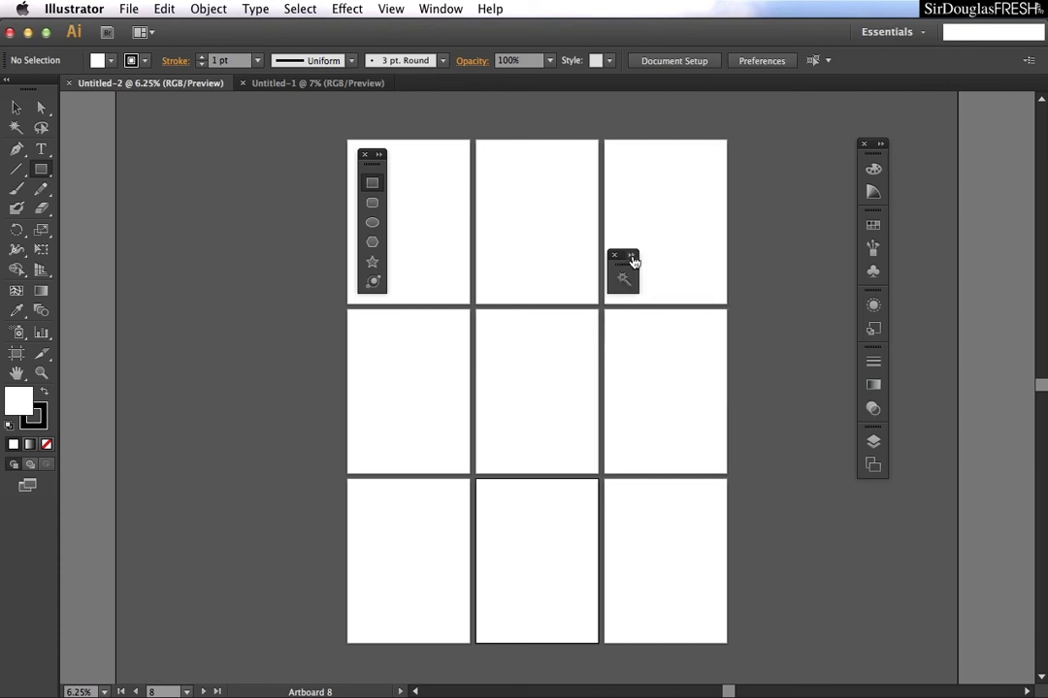
click(631, 258)
click(614, 257)
Move the floating shape-tools panel near the top-left artboard and choose the Rounded Rectangle Tool.
drag(379, 164, 842, 495)
drag(873, 499, 135, 133)
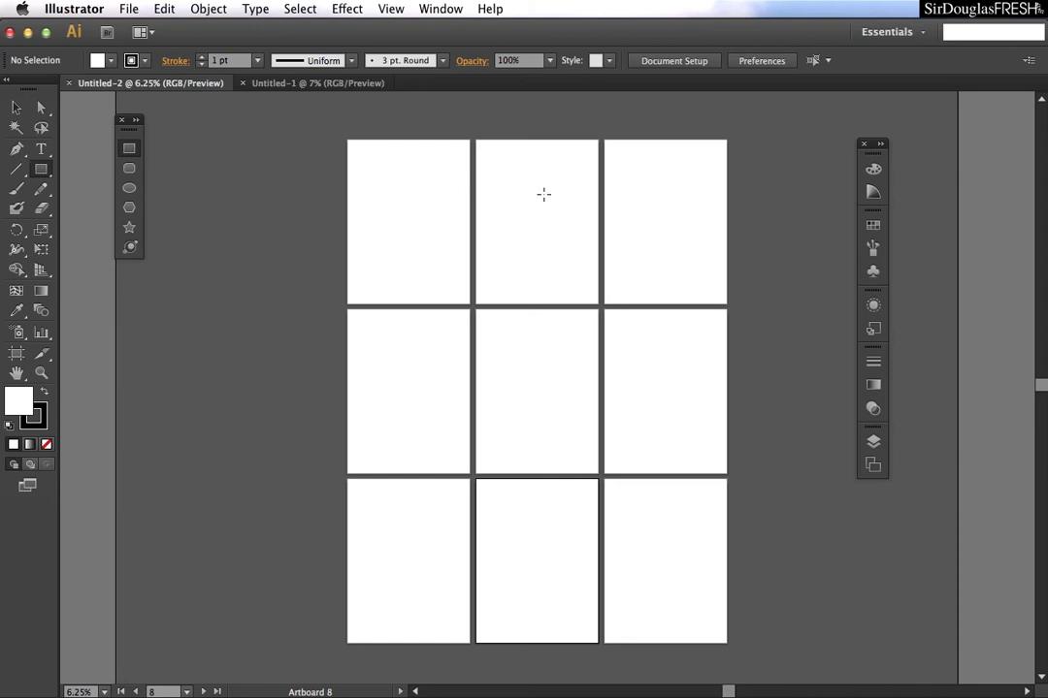
click(130, 169)
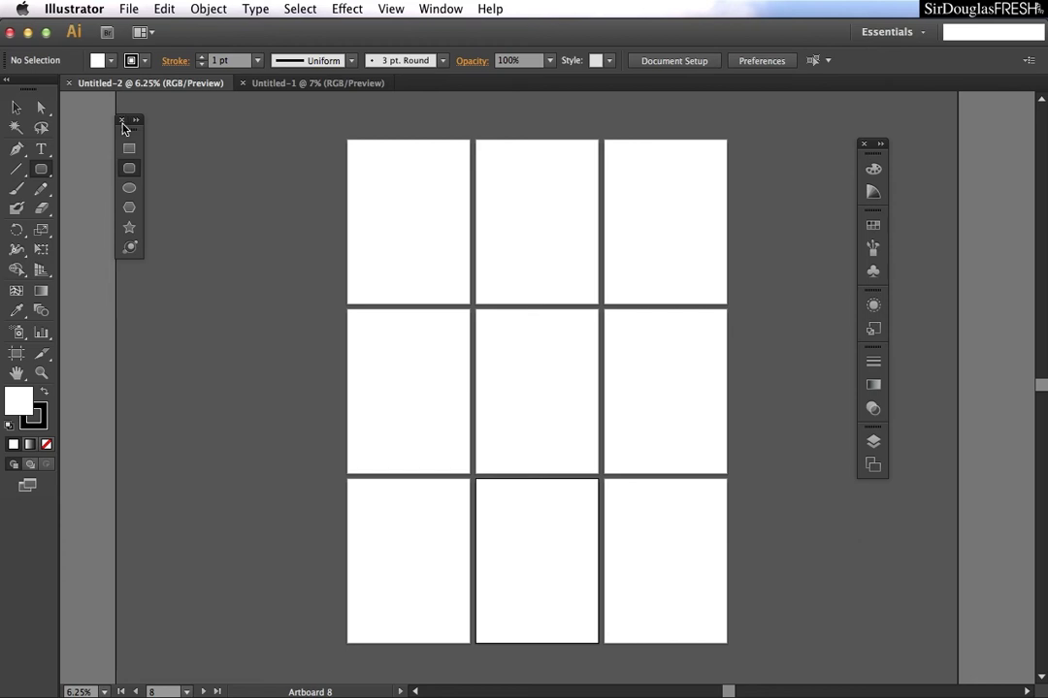
drag(133, 131, 185, 153)
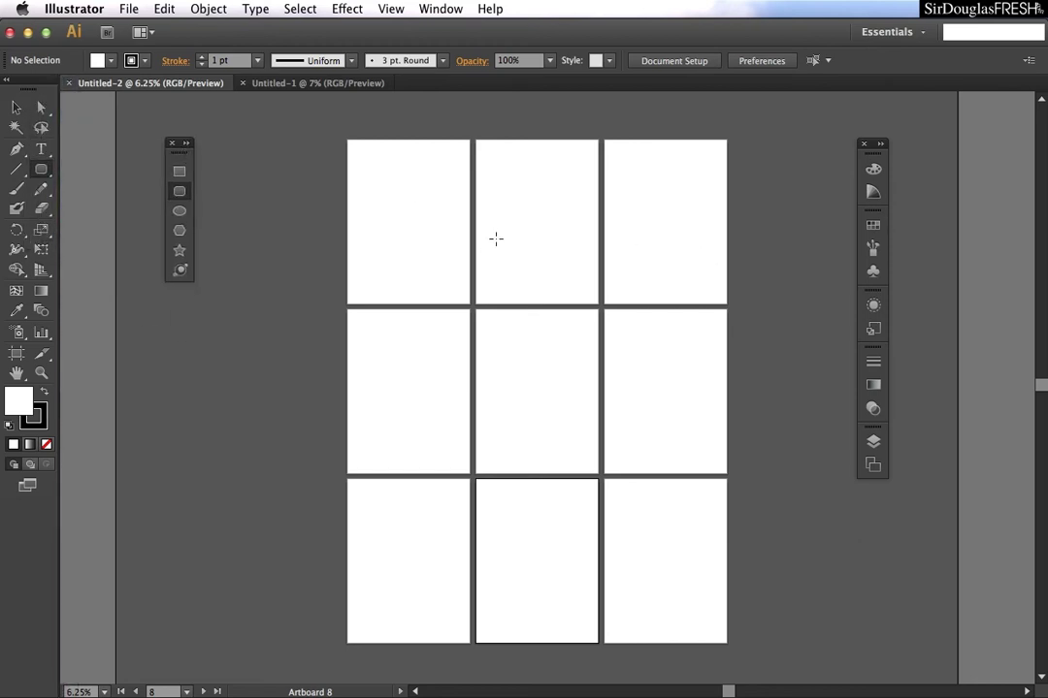
Float the Tools panel at the left edge and toggle it between single and double columns.
mouse_move(15, 90)
mouse_down()
mouse_move(75, 96)
mouse_move(29, 104)
mouse_up()
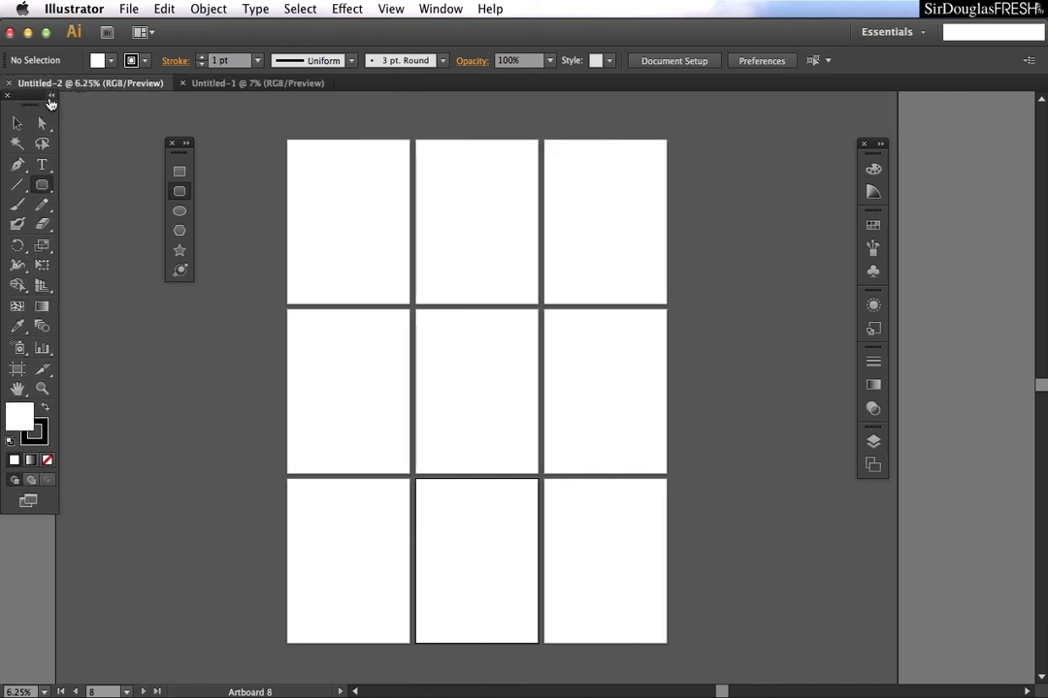
click(52, 96)
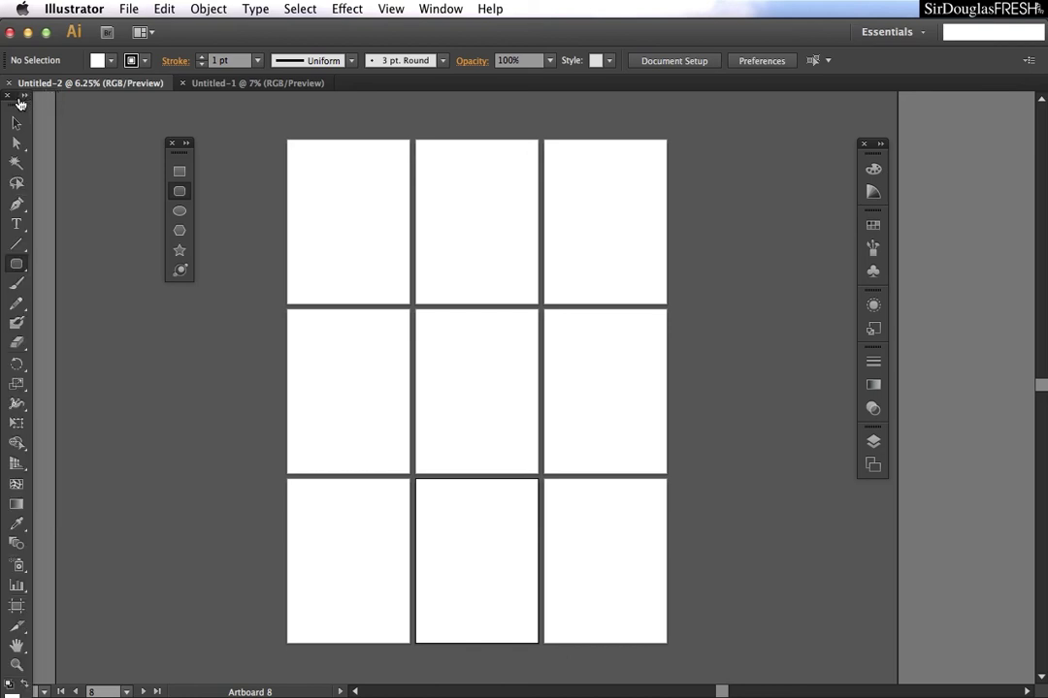
click(24, 95)
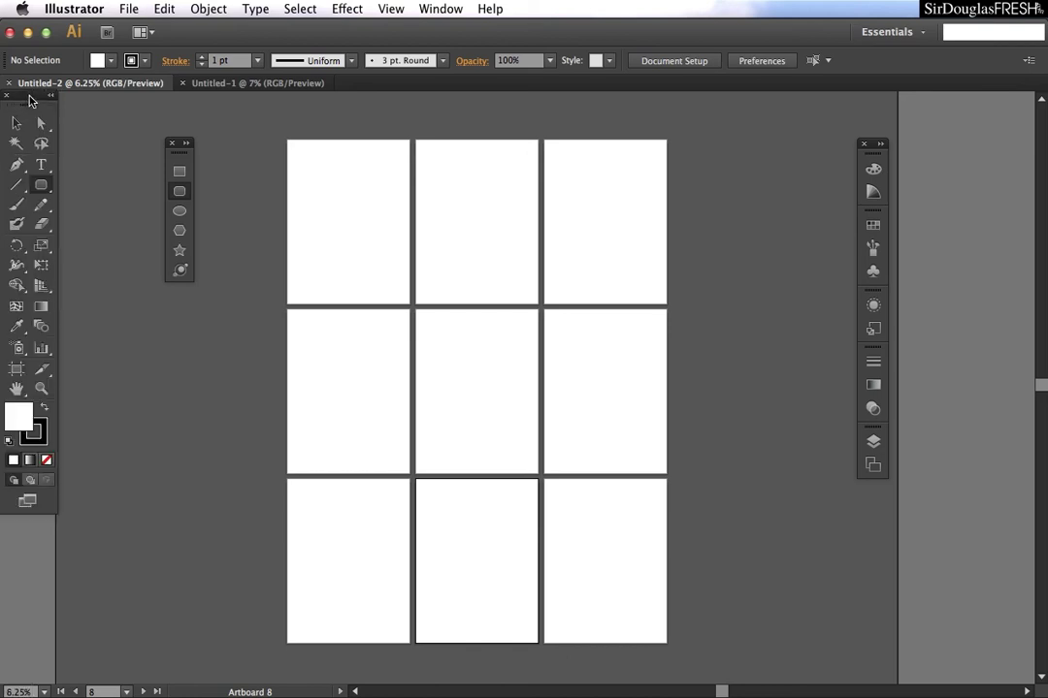
click(33, 94)
click(33, 94)
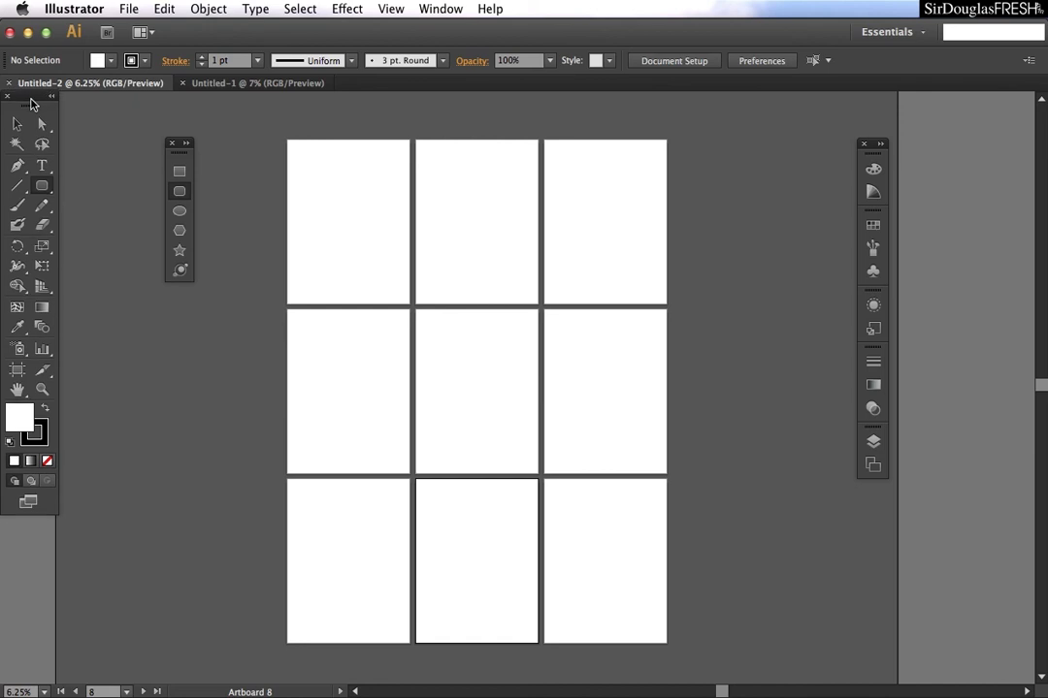
Reset the Essentials workspace, then step the zoom percentage up and down.
click(889, 32)
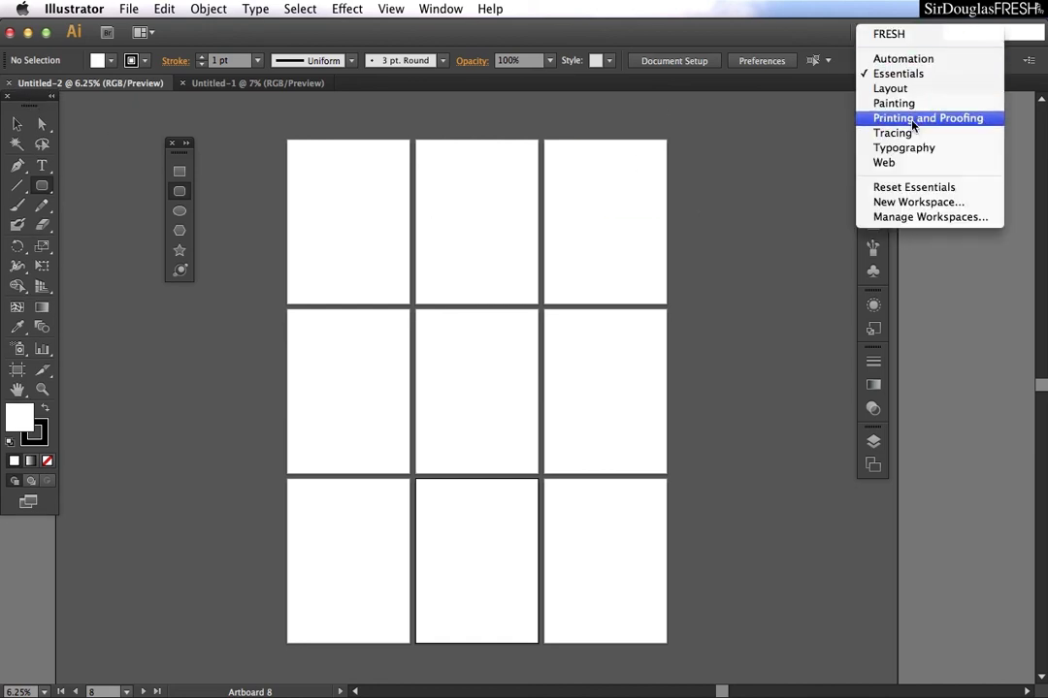
click(914, 187)
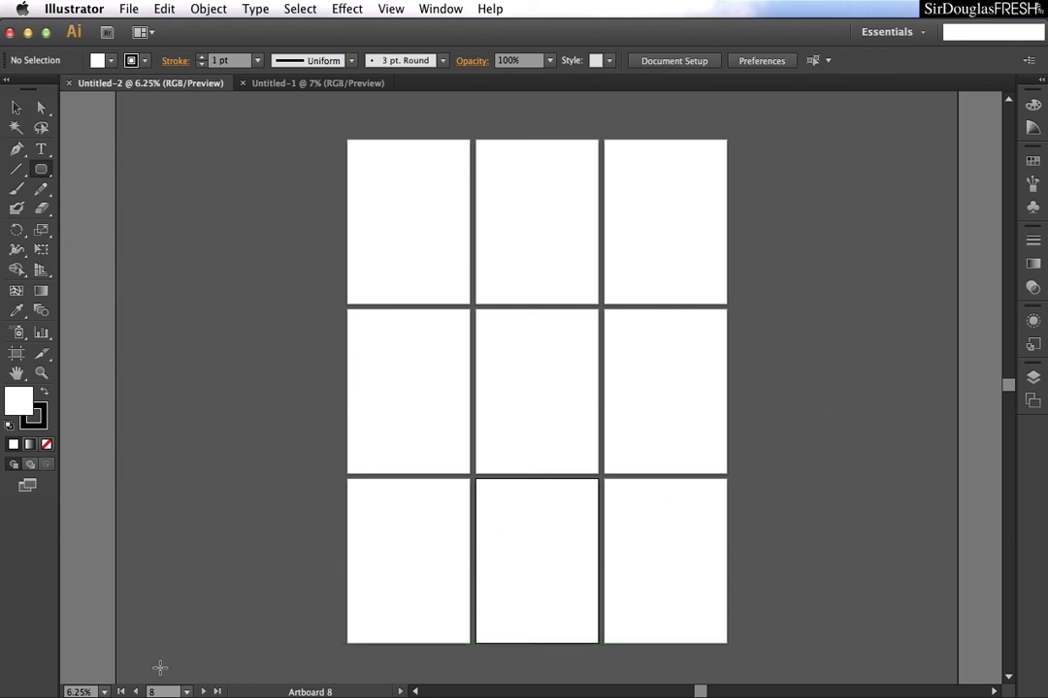
click(79, 691)
key(Up)
key(Up)
key(Up)
key(Up)
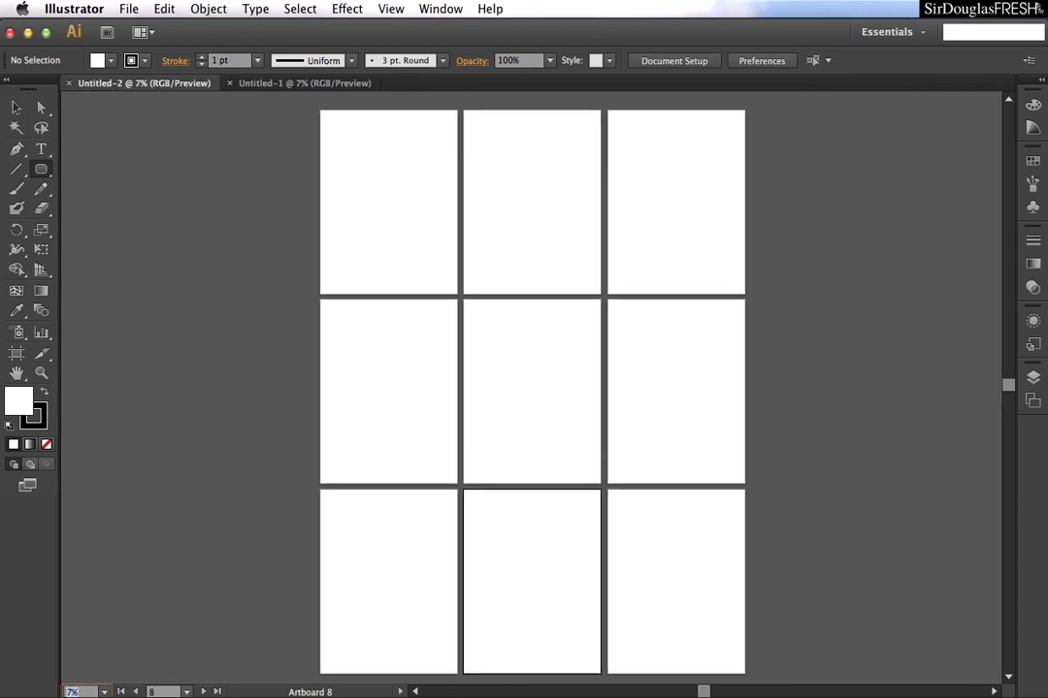
key(Down)
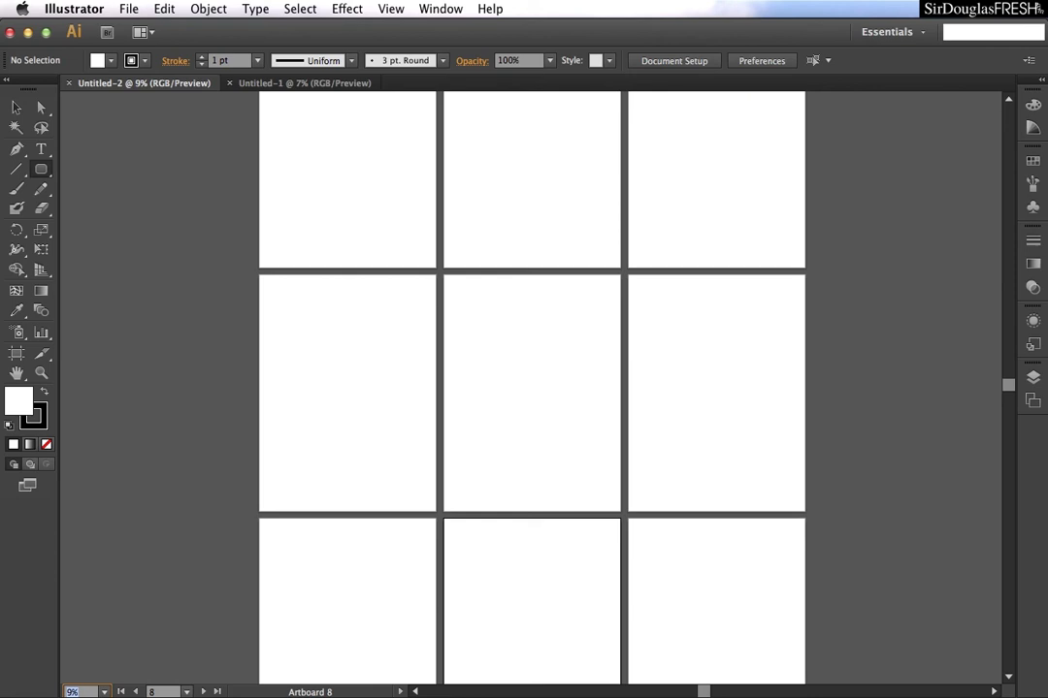
Set the zoom to 6.25% from the preset zoom list.
click(104, 691)
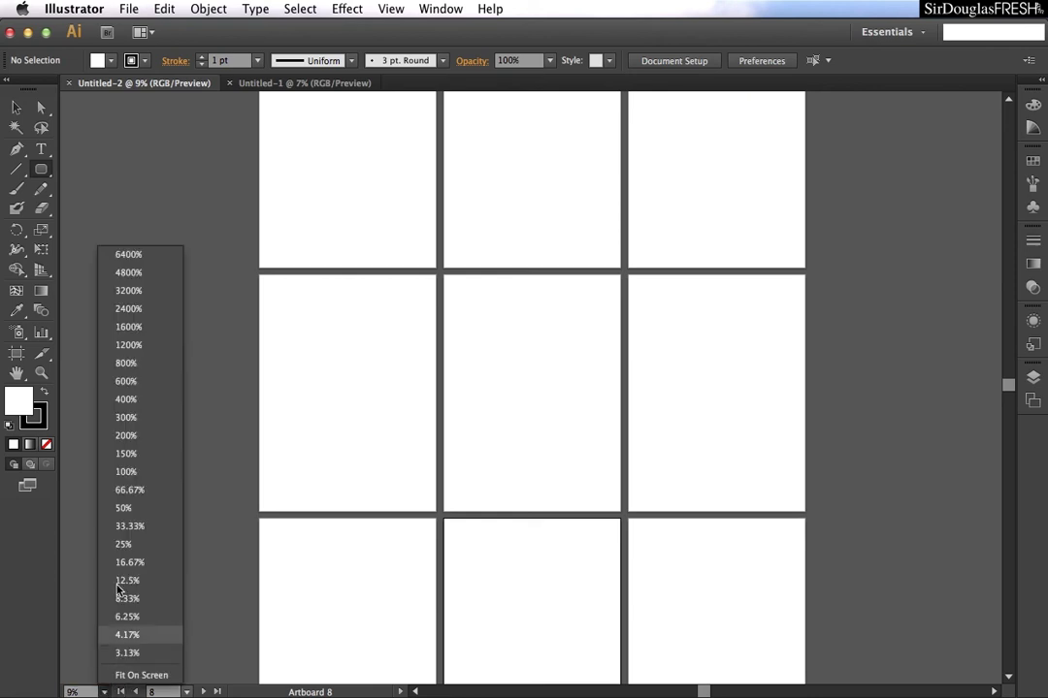
click(135, 618)
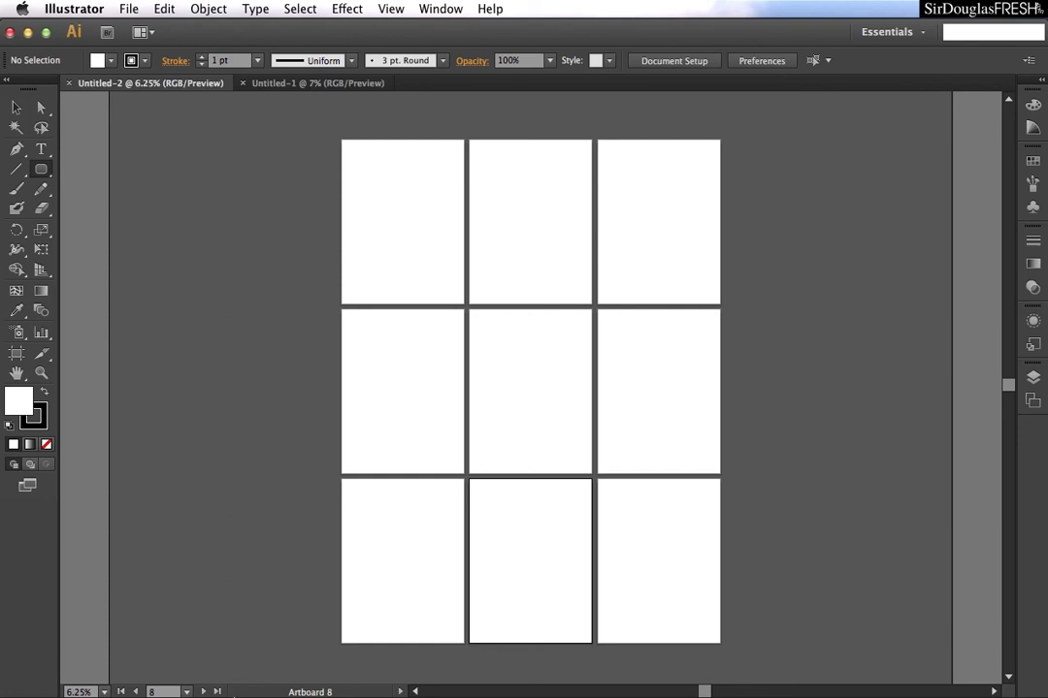
click(167, 691)
Jump to Artboard 7, then step between neighbouring artboards with the arrow keys.
text(7)
key(Return)
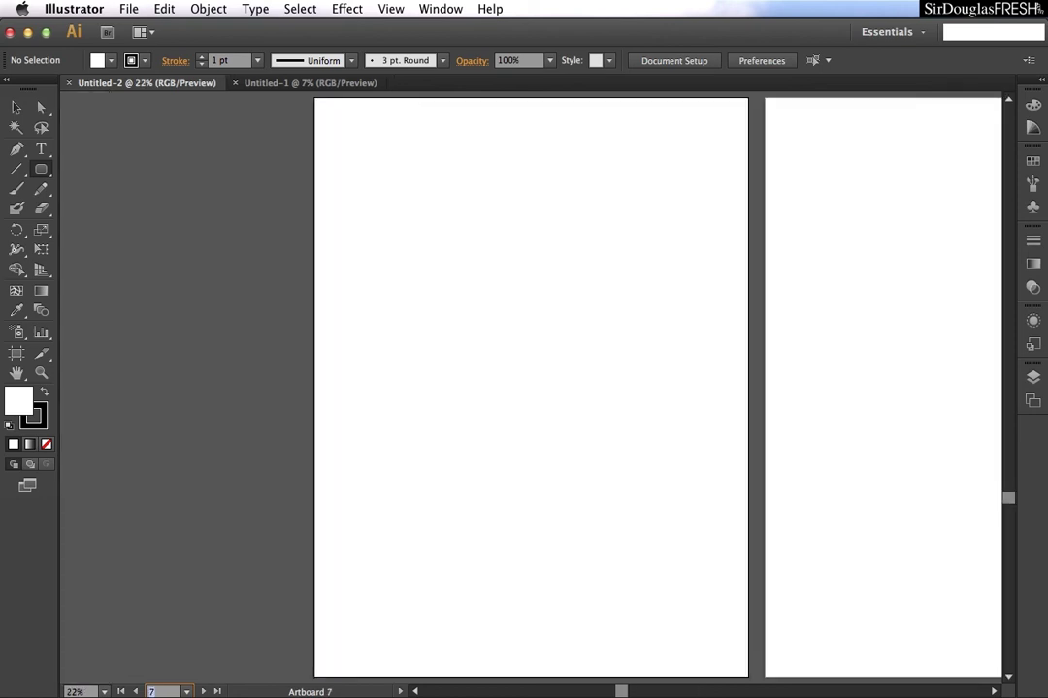
key(Up)
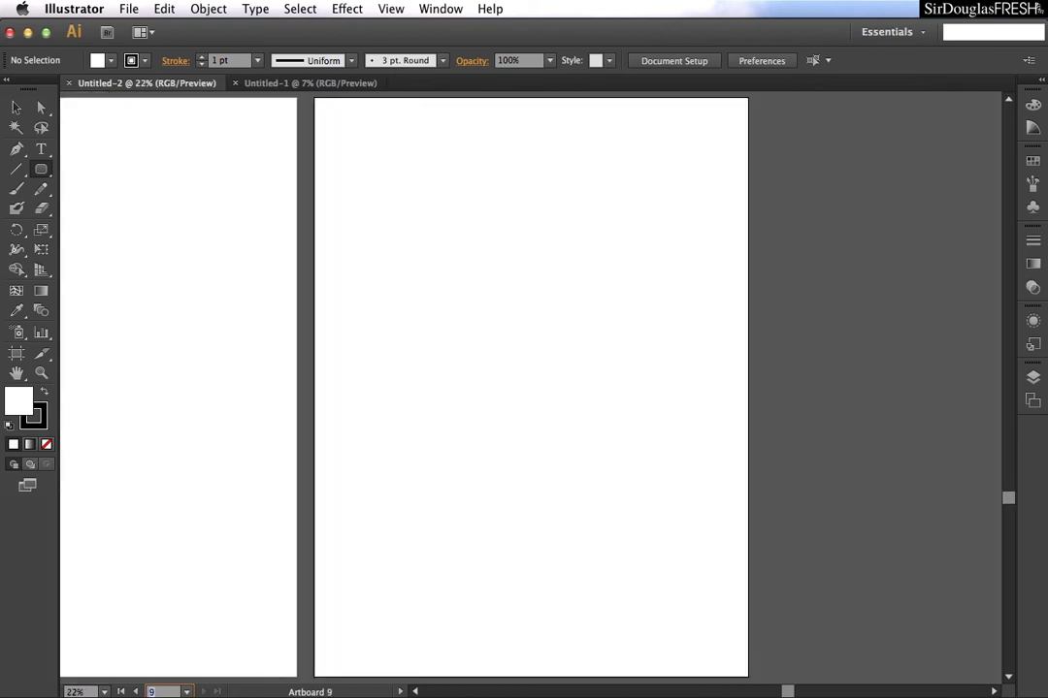
key(Down)
key(Up)
key(Up)
drag(423, 694, 423, 589)
click(400, 587)
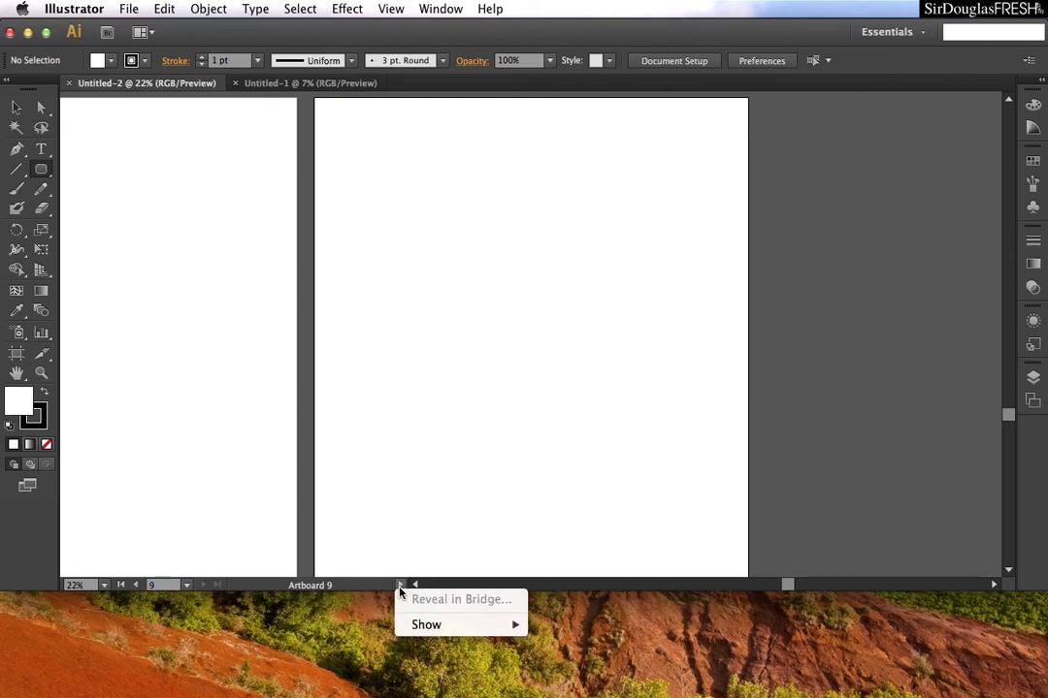
click(399, 588)
click(401, 588)
mouse_move(426, 627)
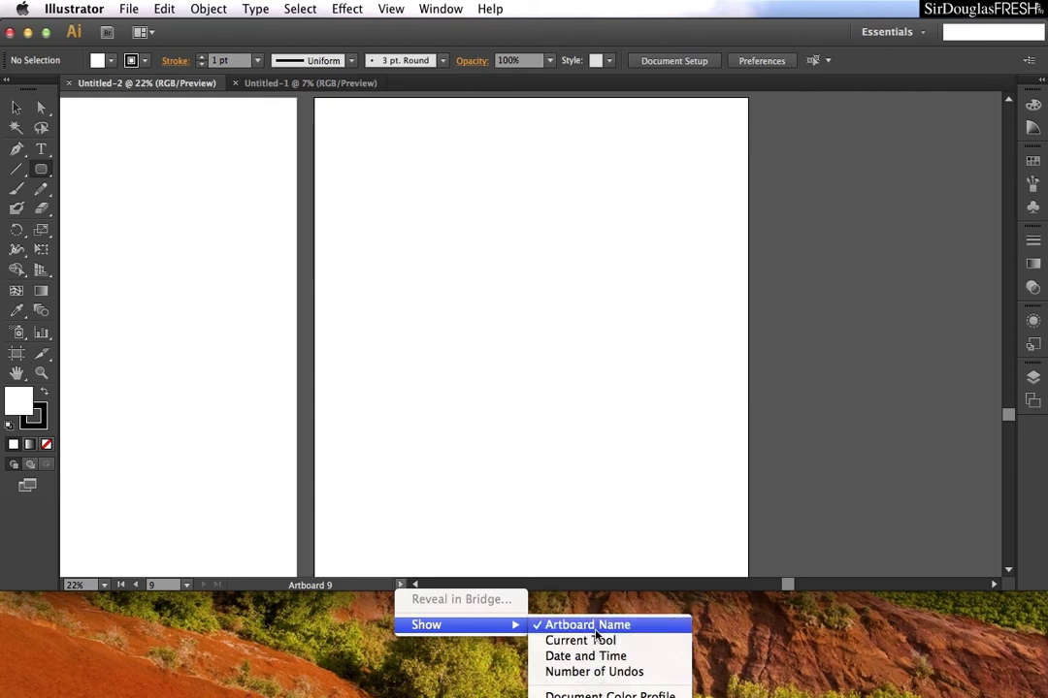
click(648, 602)
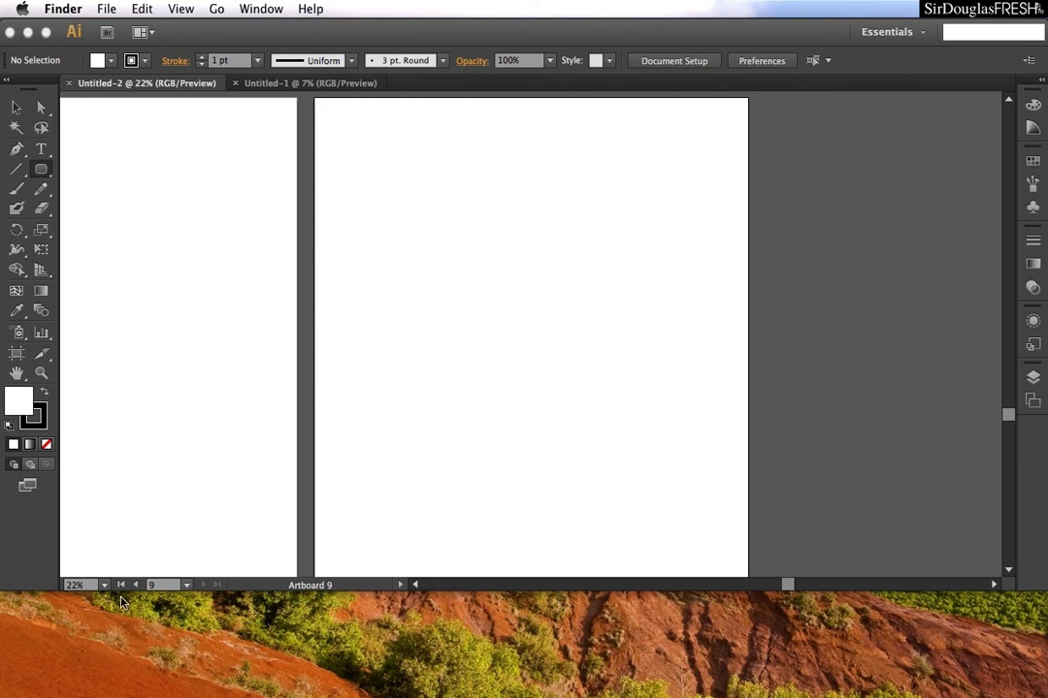
click(35, 567)
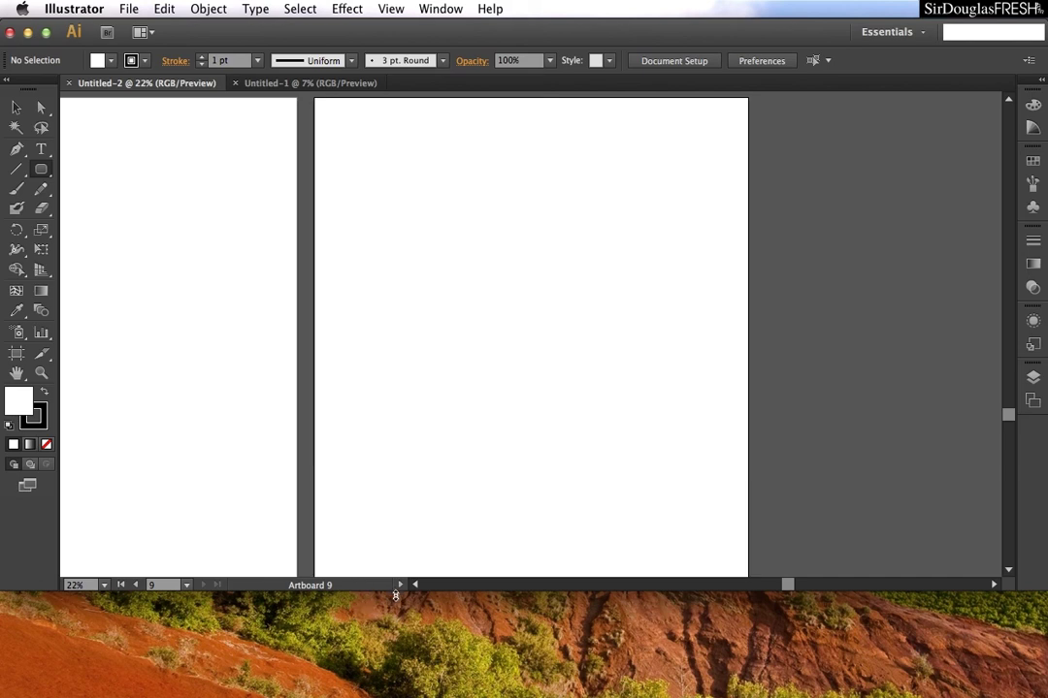
drag(386, 594, 385, 696)
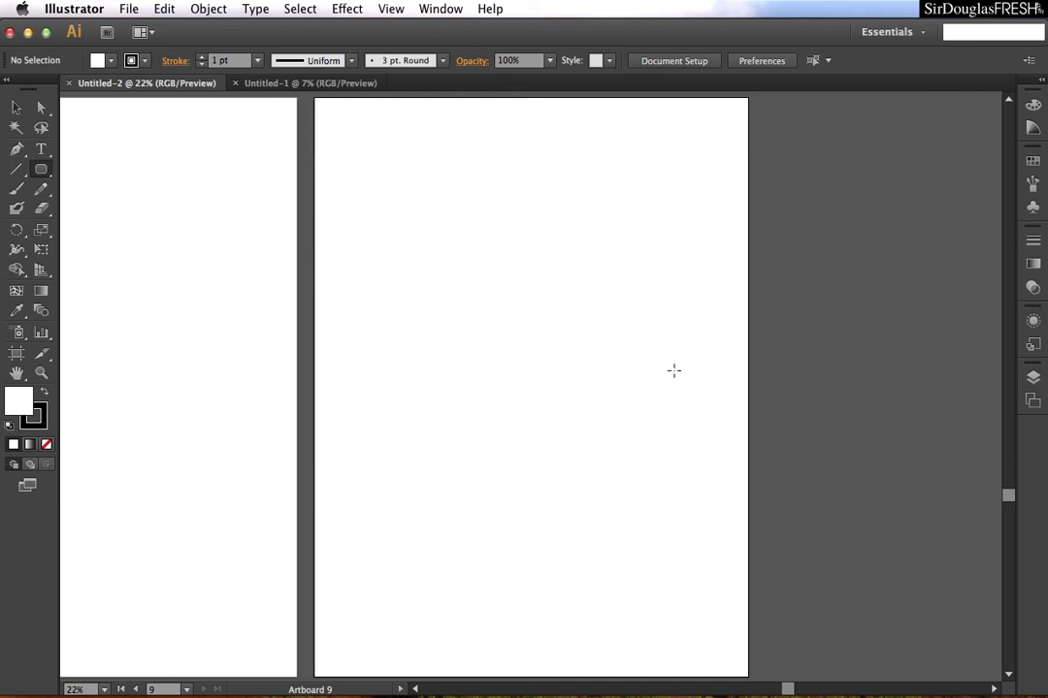
Go back through the previous artboards to Artboard 6.
click(136, 689)
click(135, 689)
click(136, 690)
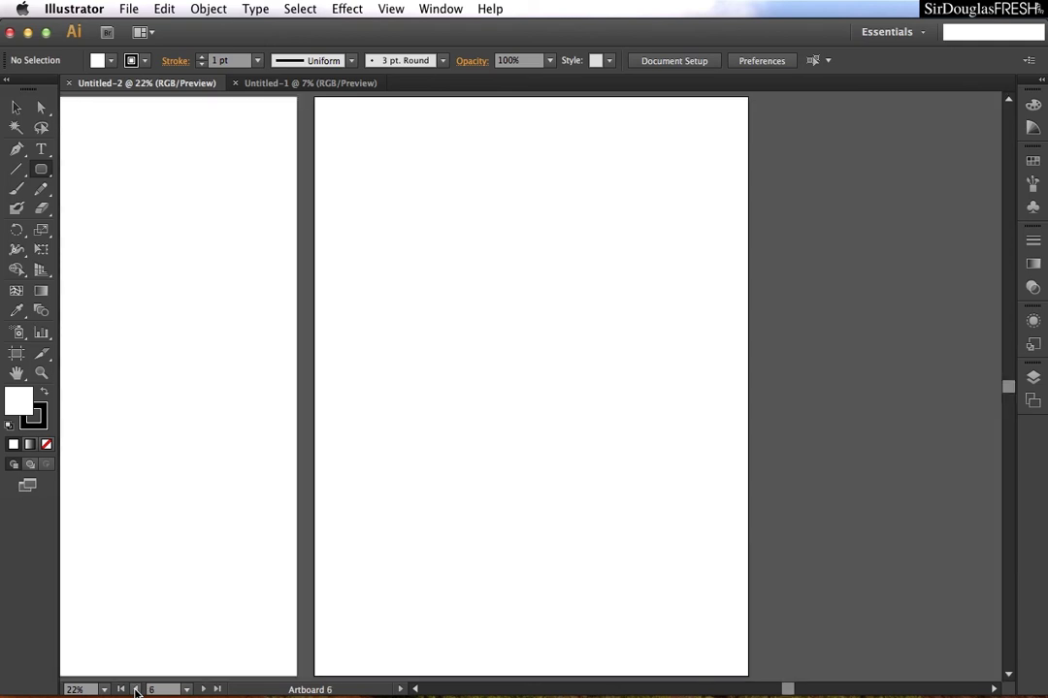